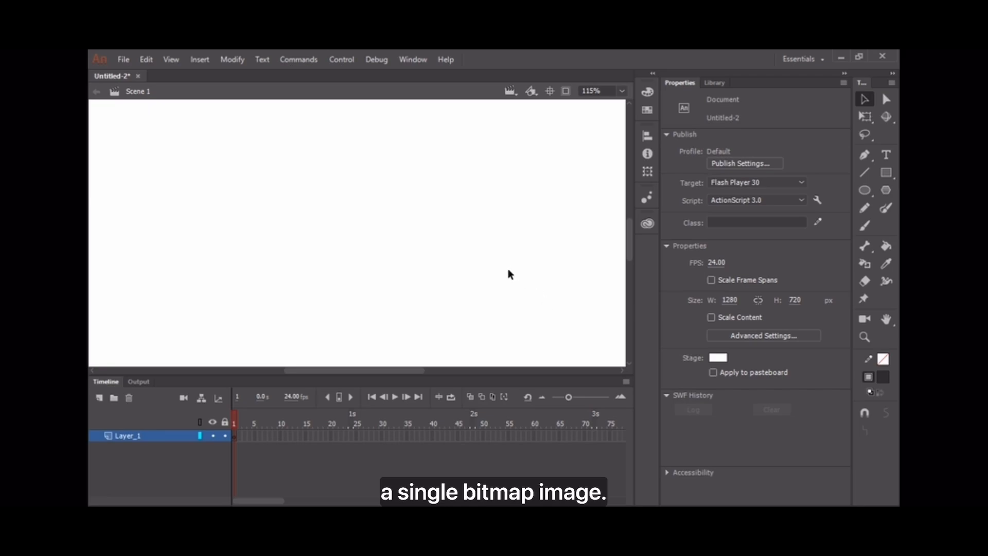
Import the bitmap InchWorm.png onto the stage
click(119, 57)
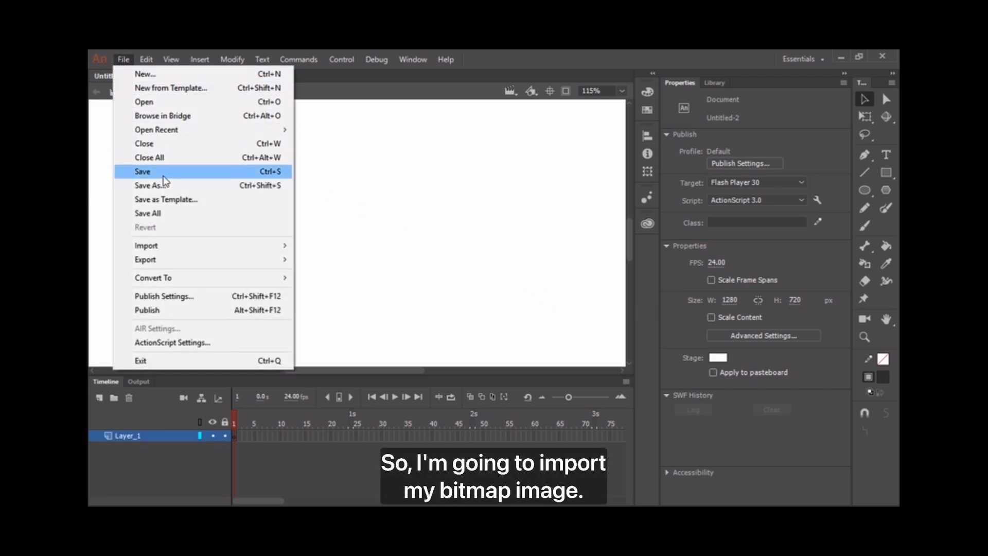
mouse_move(223, 247)
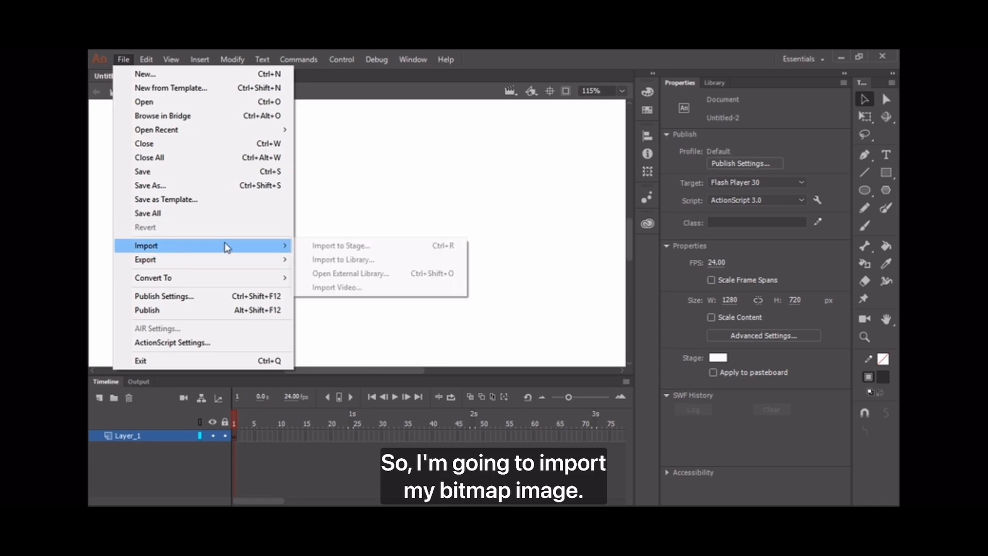
click(341, 251)
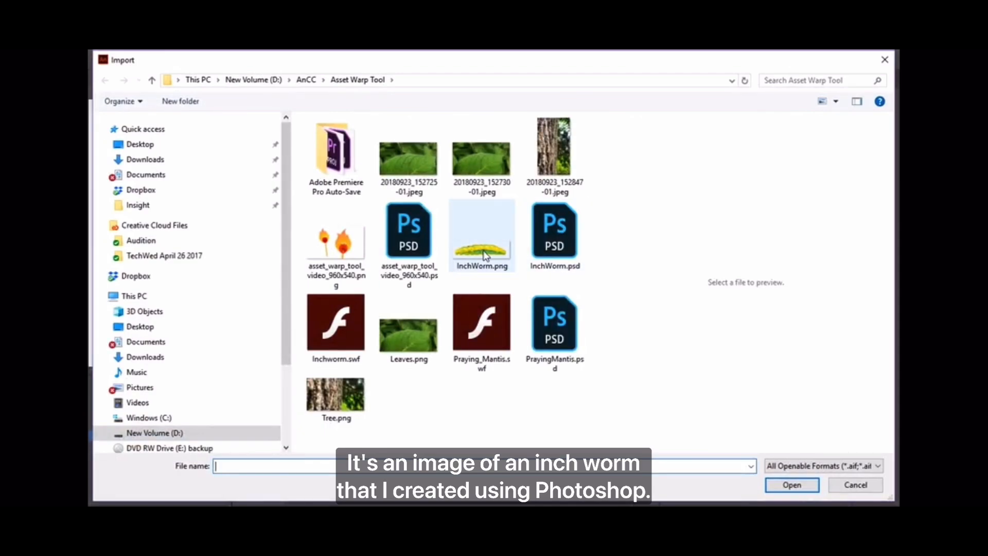
double_click(486, 255)
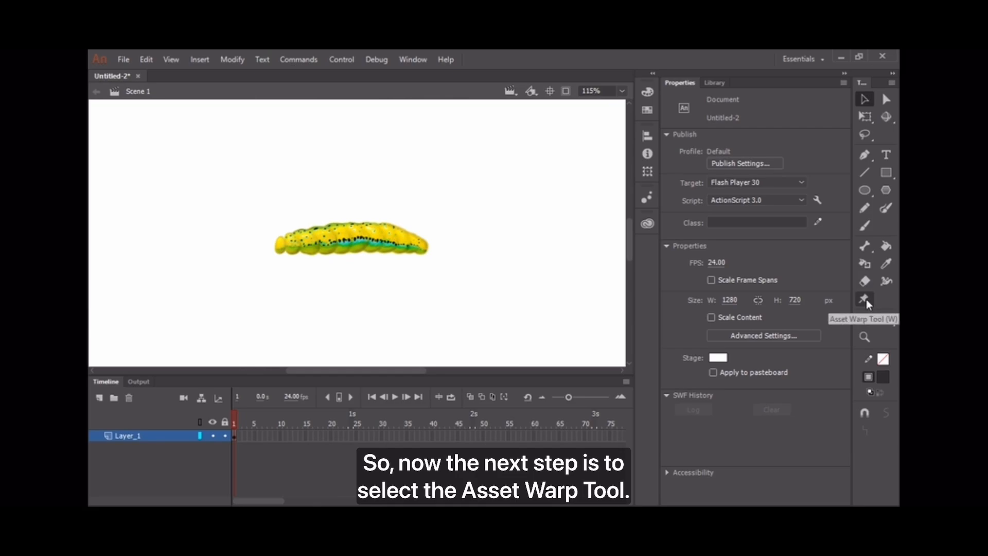
Place six Asset Warp handles along the inchworm's body, spaced from head to tail
click(866, 300)
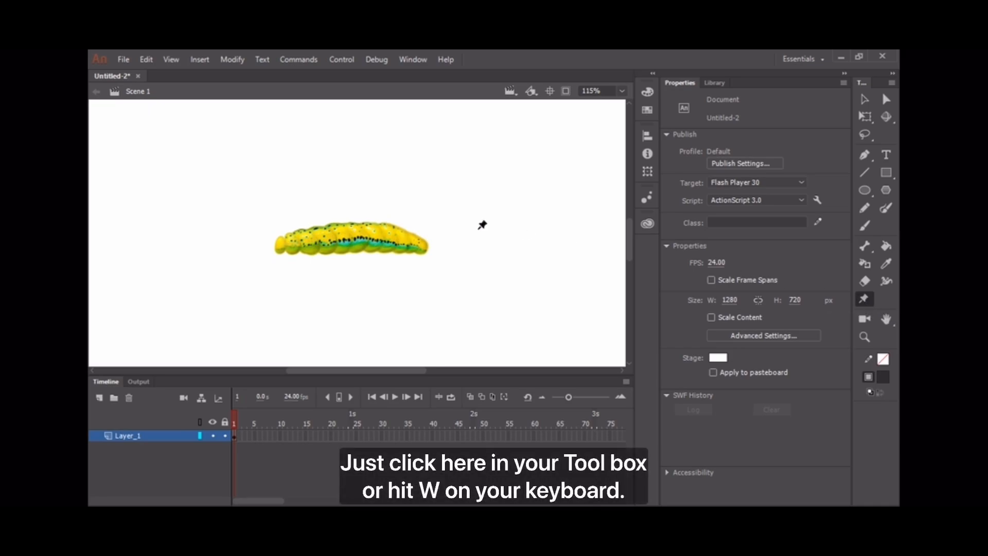
click(285, 240)
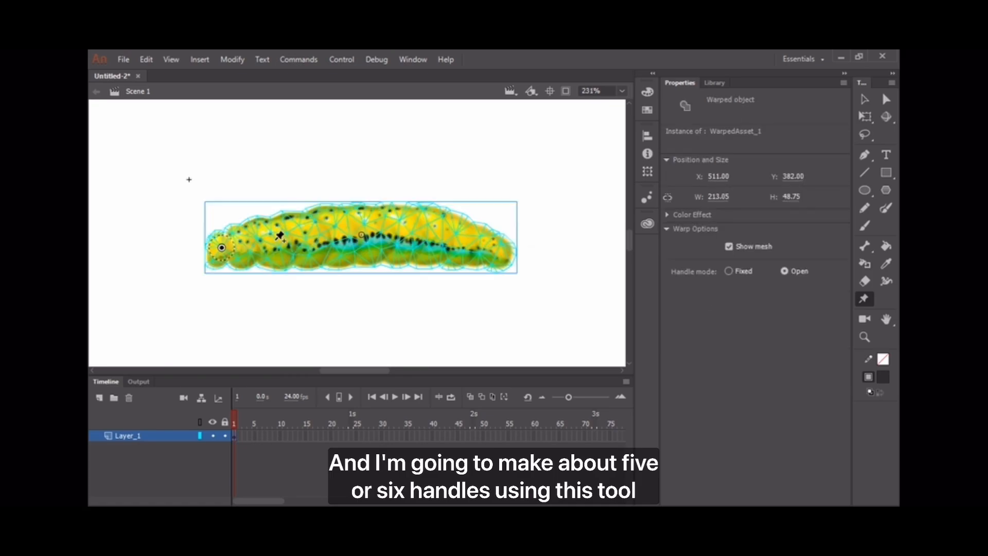
click(276, 240)
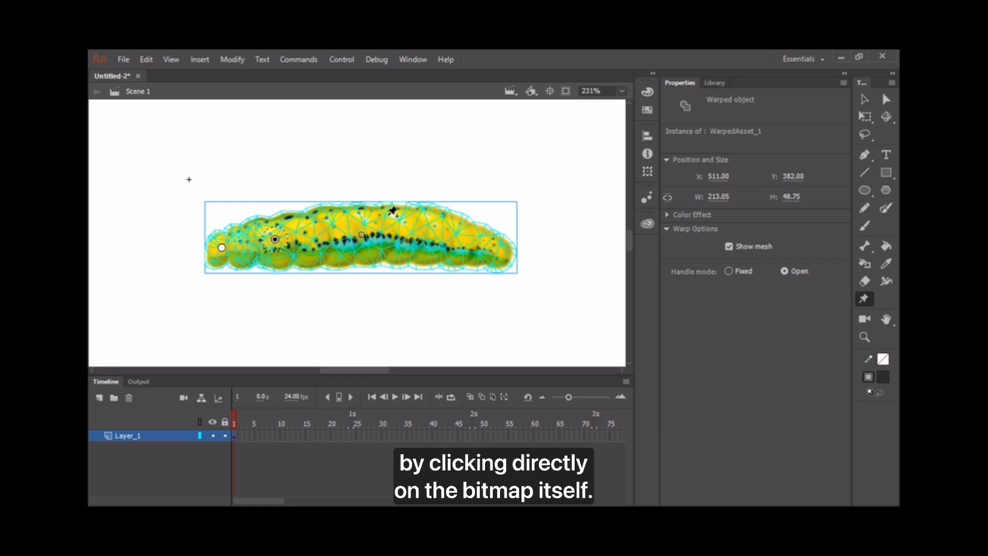
click(323, 233)
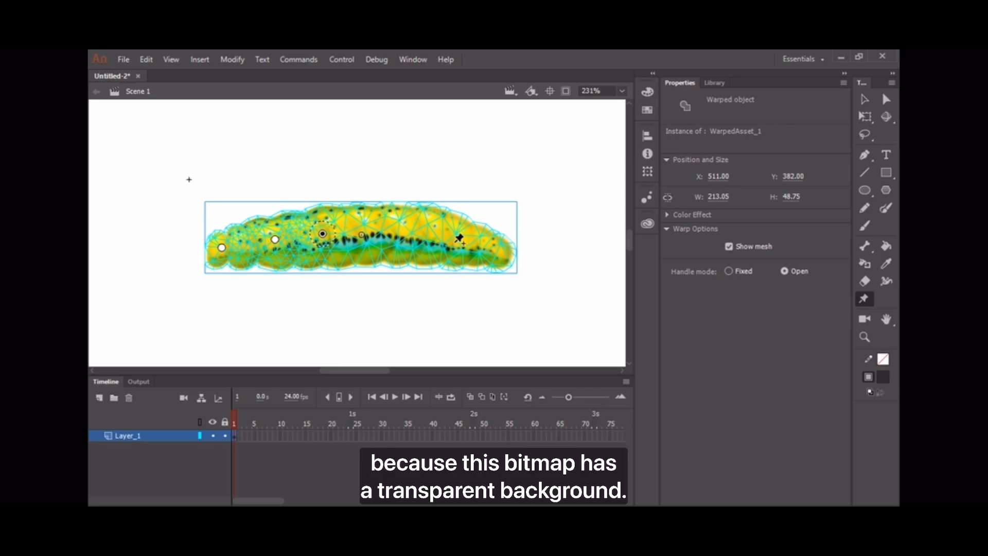
click(377, 228)
click(432, 232)
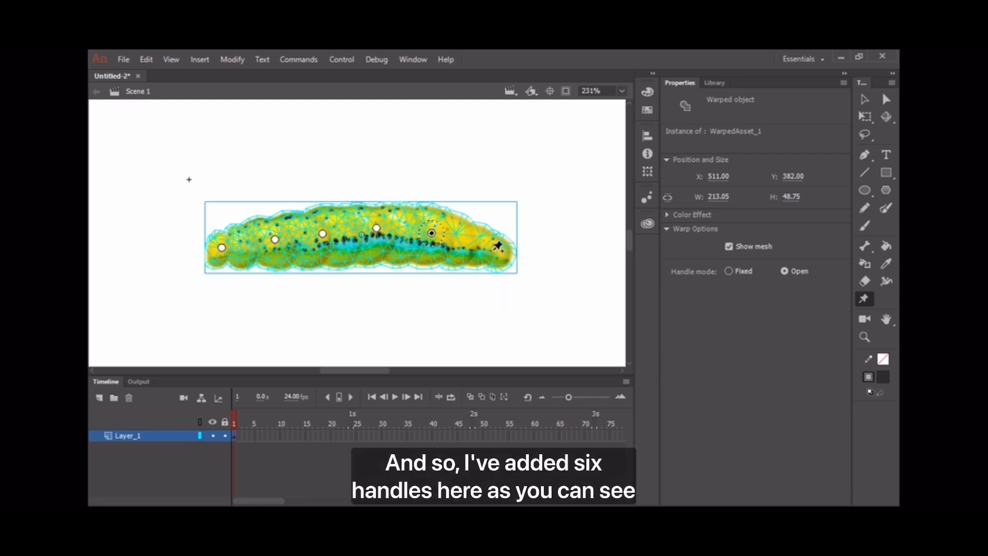
click(495, 250)
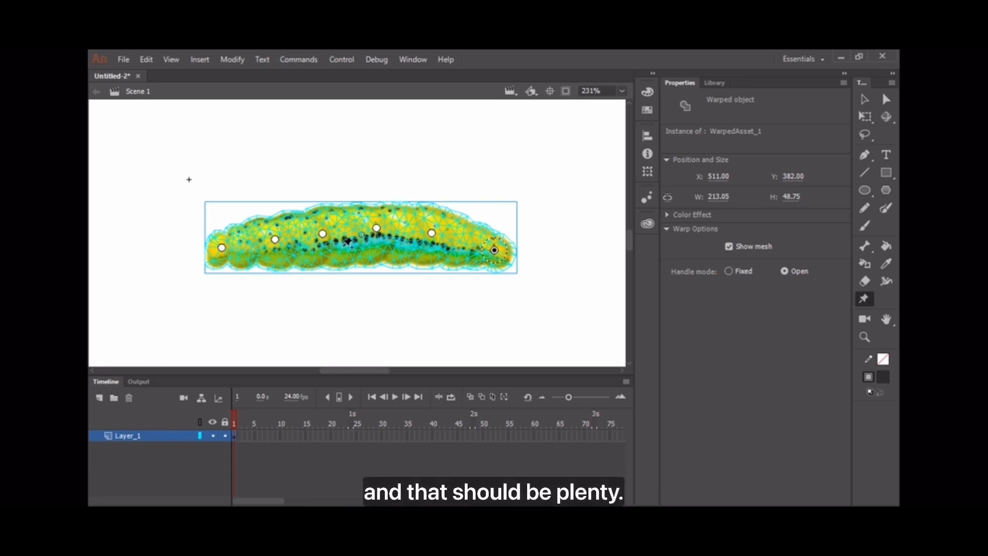
Insert a keyframe at frame 11 and raise the third warp handle from the head to begin arching the worm's body
click(285, 436)
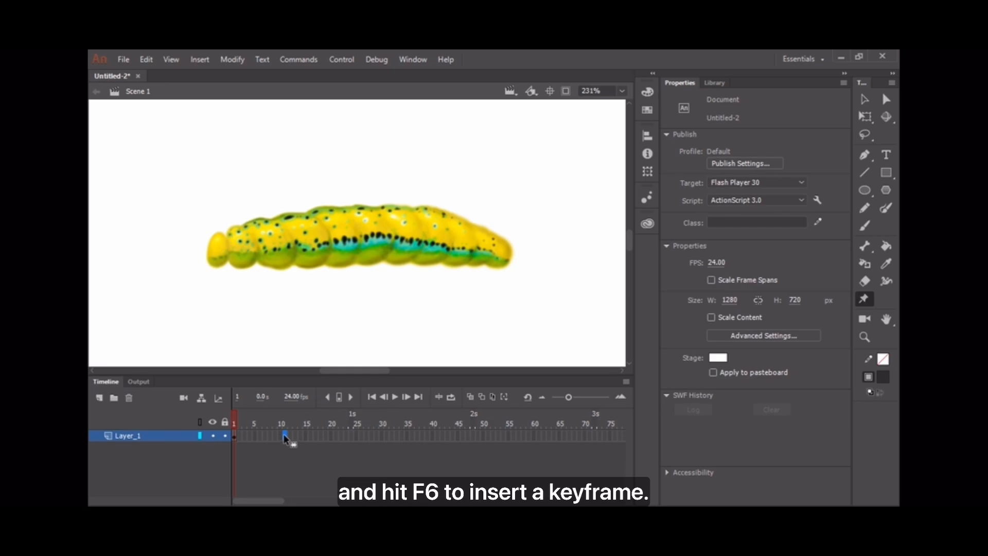
key(F6)
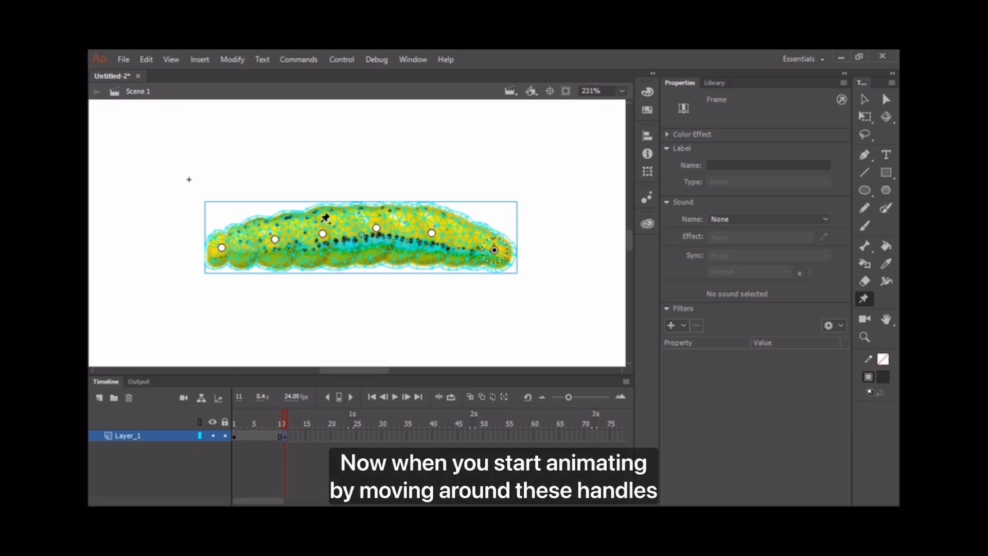
click(276, 240)
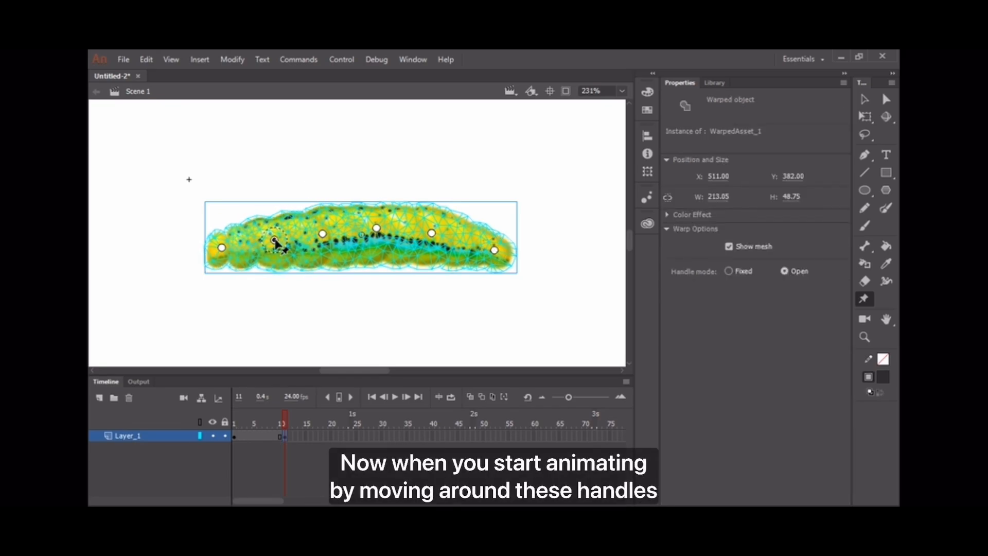
drag(275, 240, 310, 219)
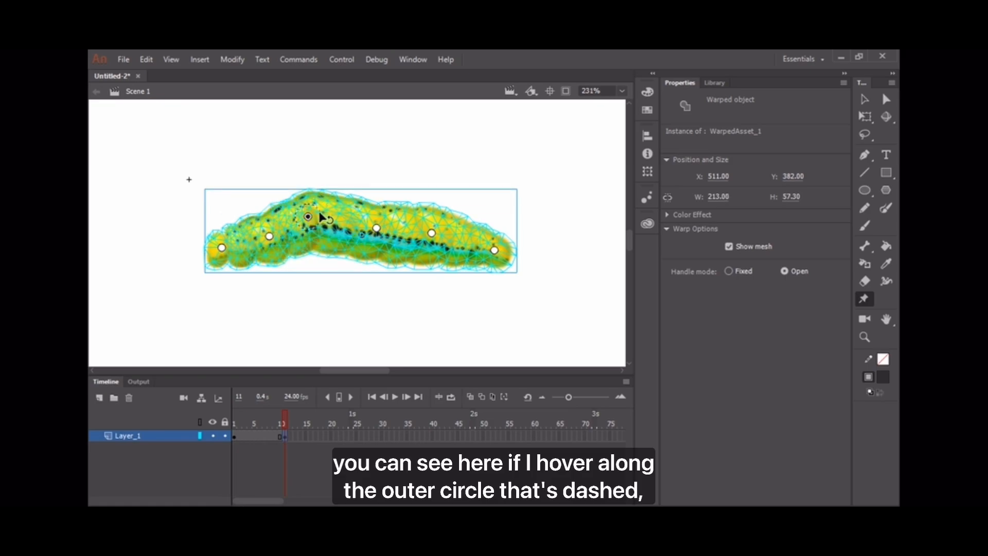
drag(320, 215, 319, 211)
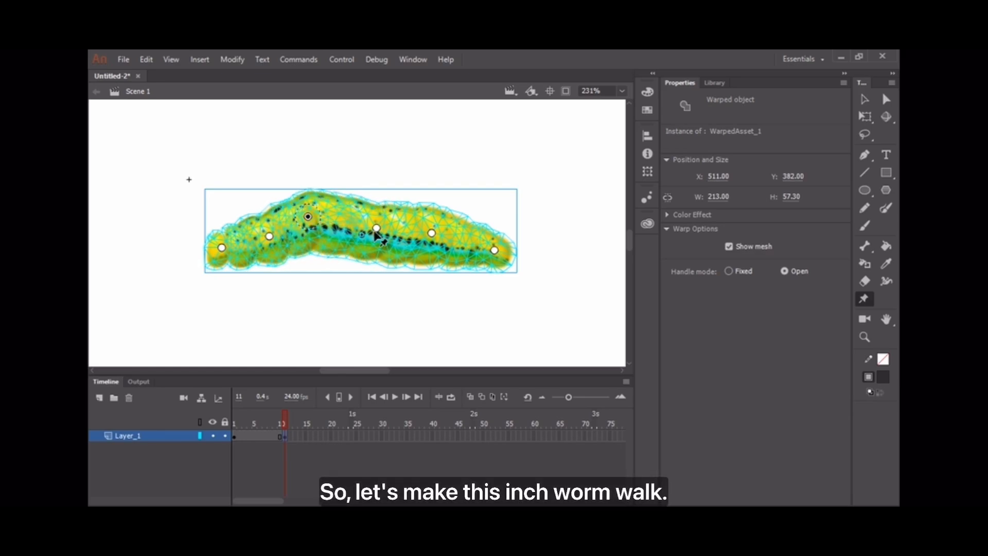
Raise the worm's middle handles into a high arch at frame 11 and pull the two rear handles toward the head
drag(376, 228, 355, 203)
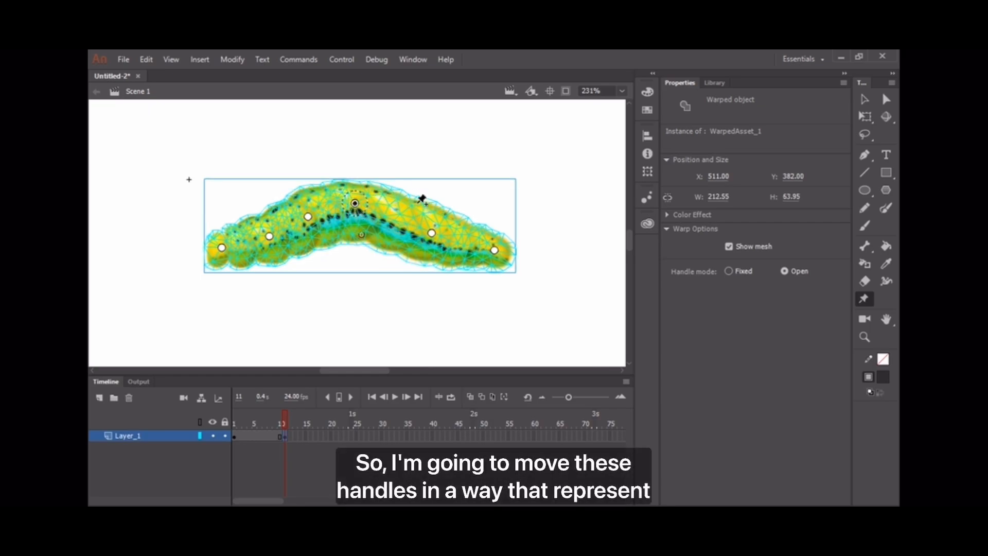
drag(355, 203, 300, 212)
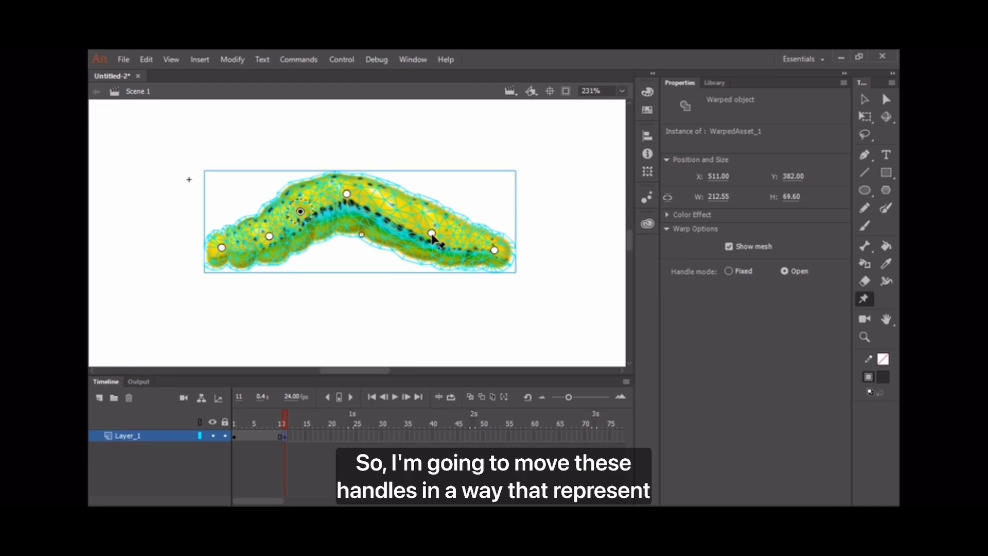
drag(432, 233, 394, 236)
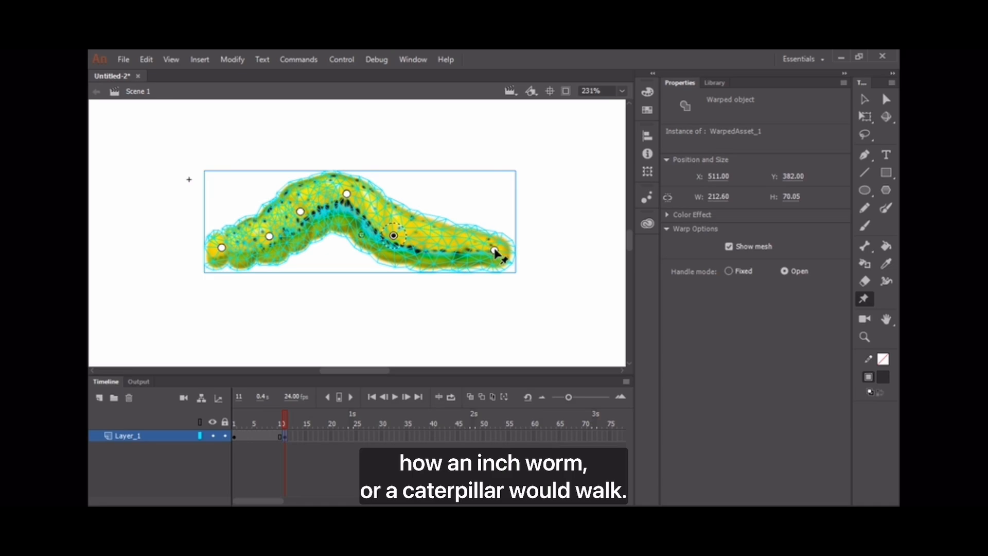
drag(495, 251, 444, 247)
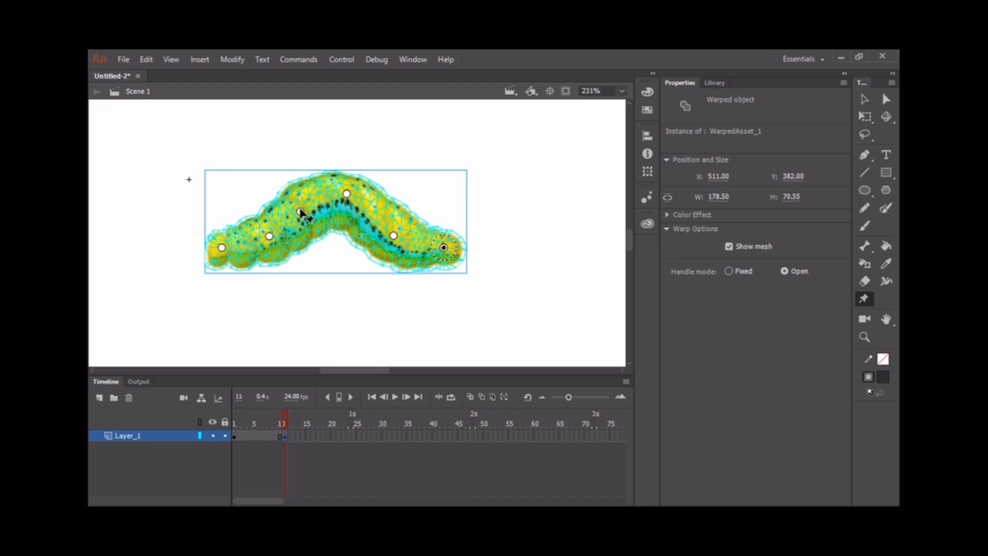
drag(301, 211, 342, 191)
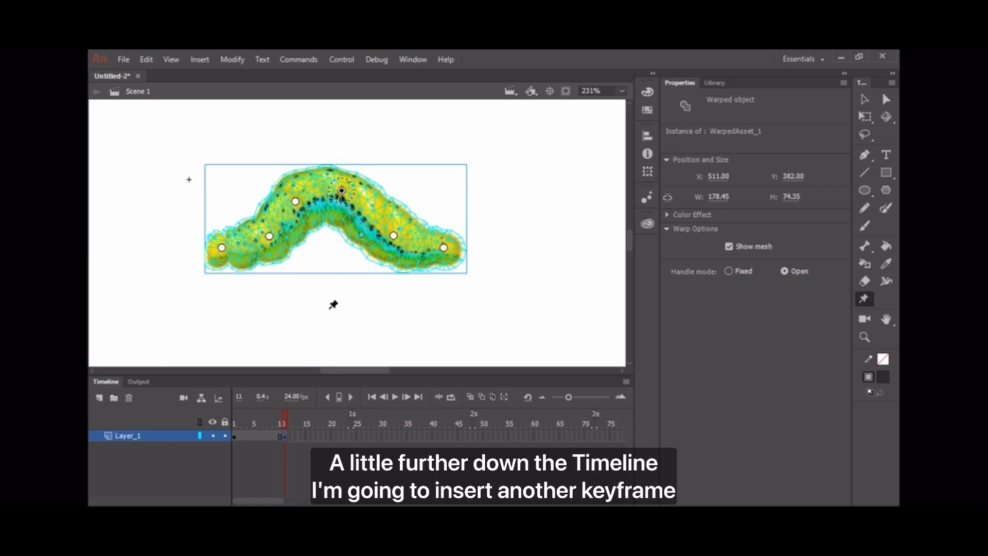
Insert a keyframe at frame 23 and move the three front handles forward so the head end stretches out flat
click(346, 438)
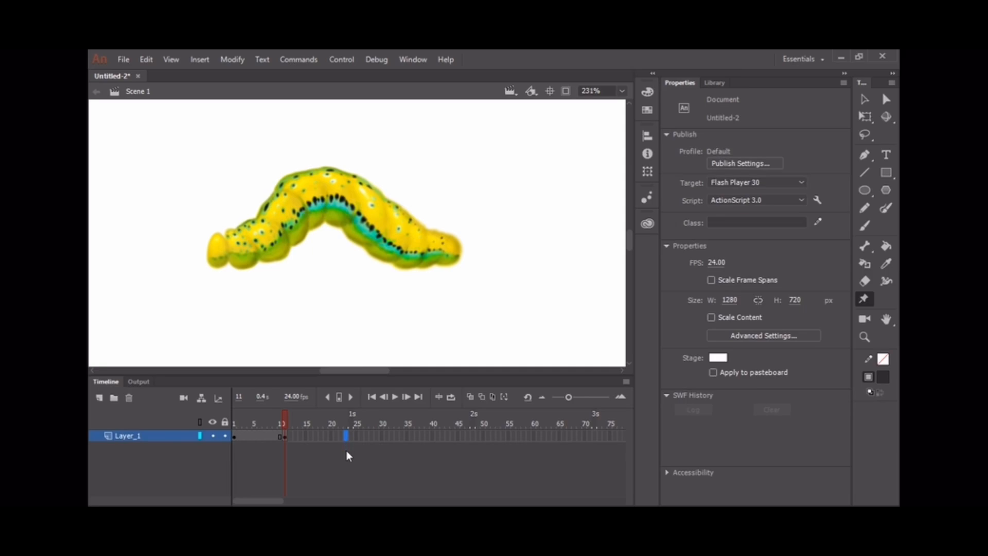
key(F6)
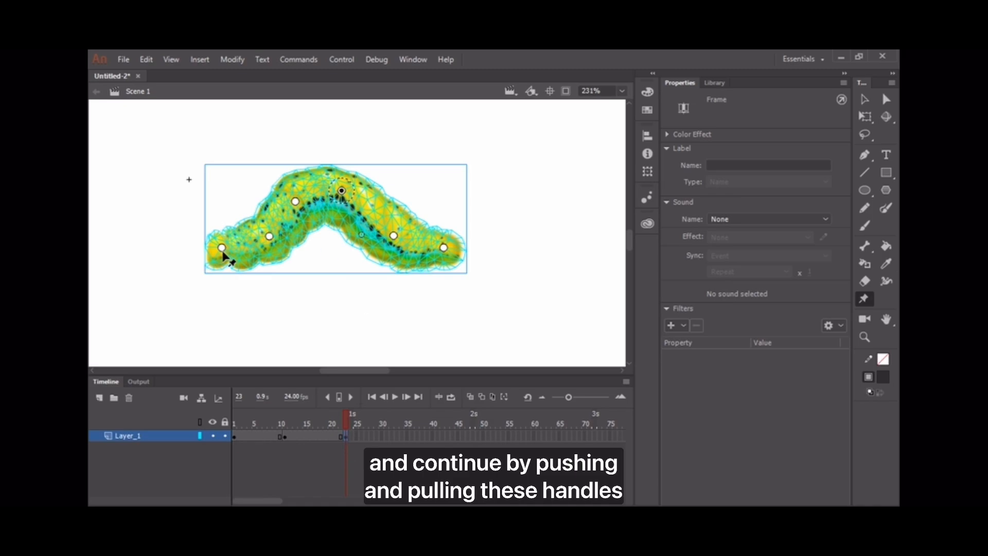
drag(222, 249, 168, 246)
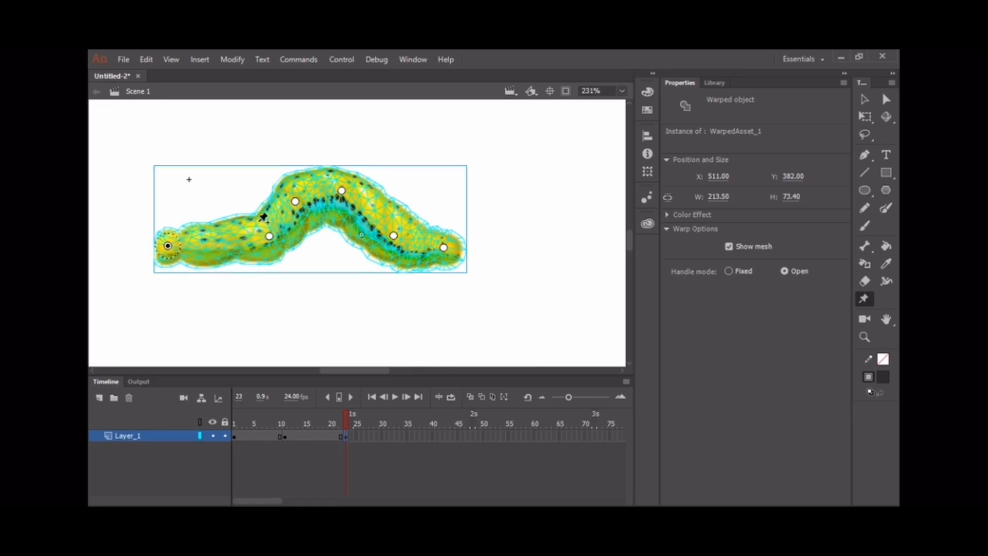
drag(269, 237, 219, 244)
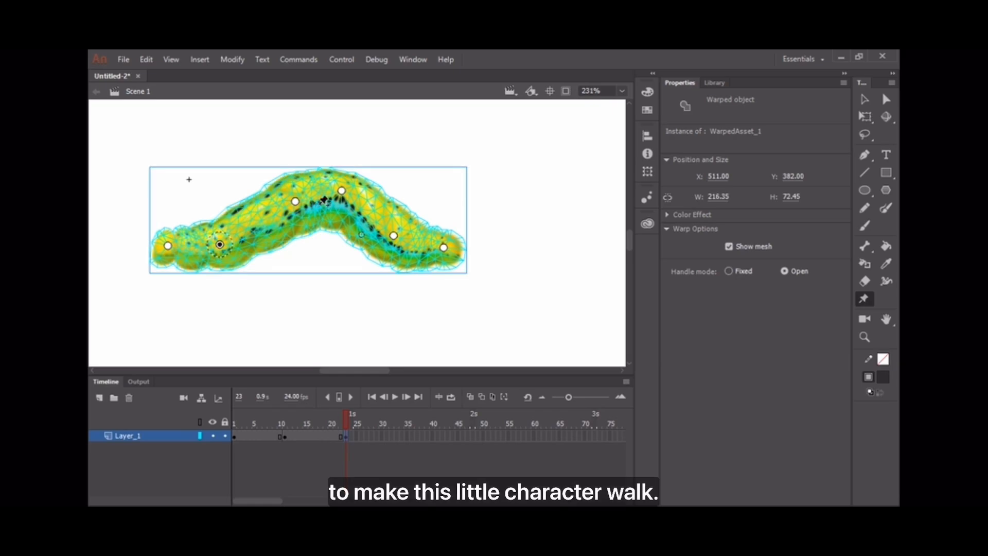
drag(296, 202, 268, 242)
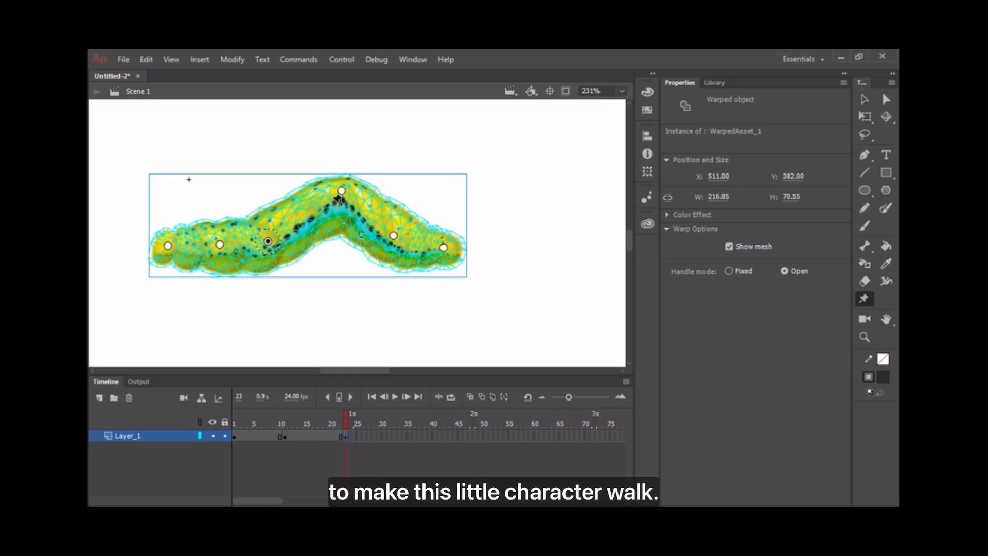
Flatten the worm's arch at frame 23, pull the rear handles toward the head and even out the front and middle handles
drag(341, 192, 320, 239)
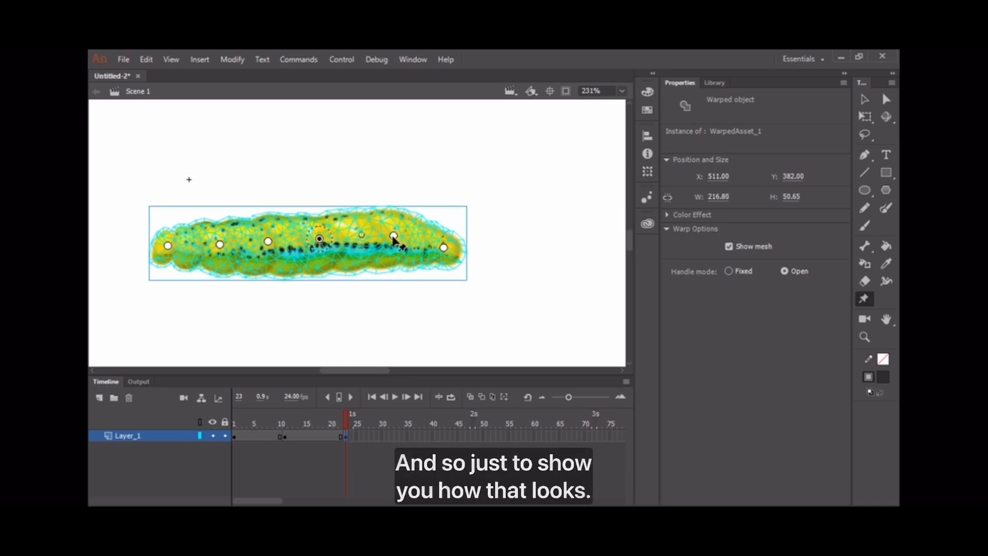
drag(394, 236, 364, 243)
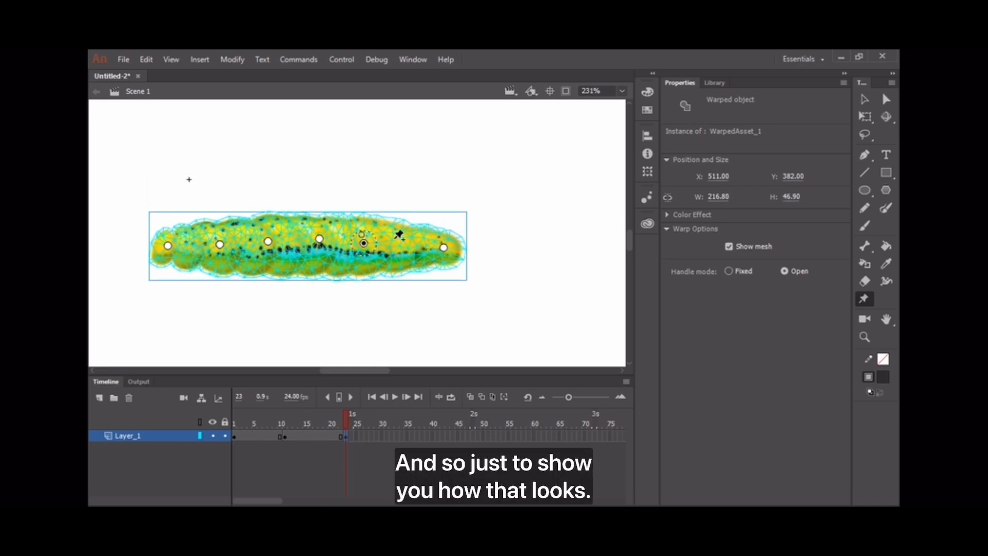
drag(446, 250, 408, 251)
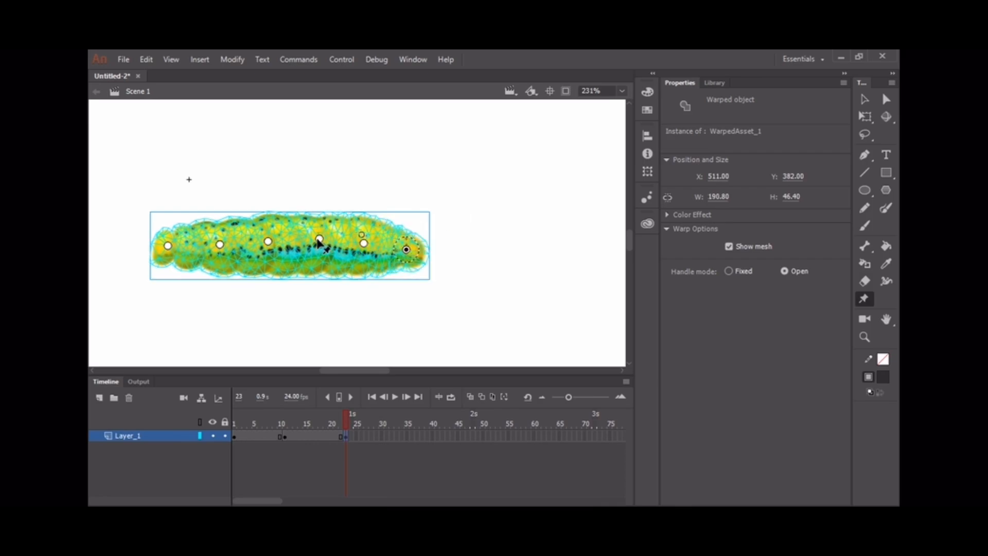
drag(320, 239, 213, 246)
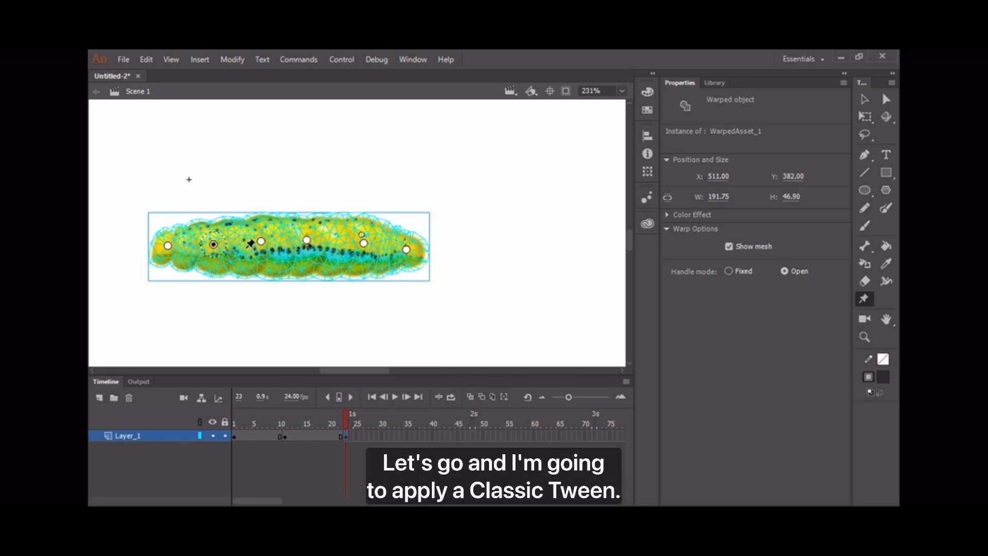
Create a classic tween across both spans between frames 1 and 23 and scrub the timeline to preview the motion
drag(252, 435, 335, 437)
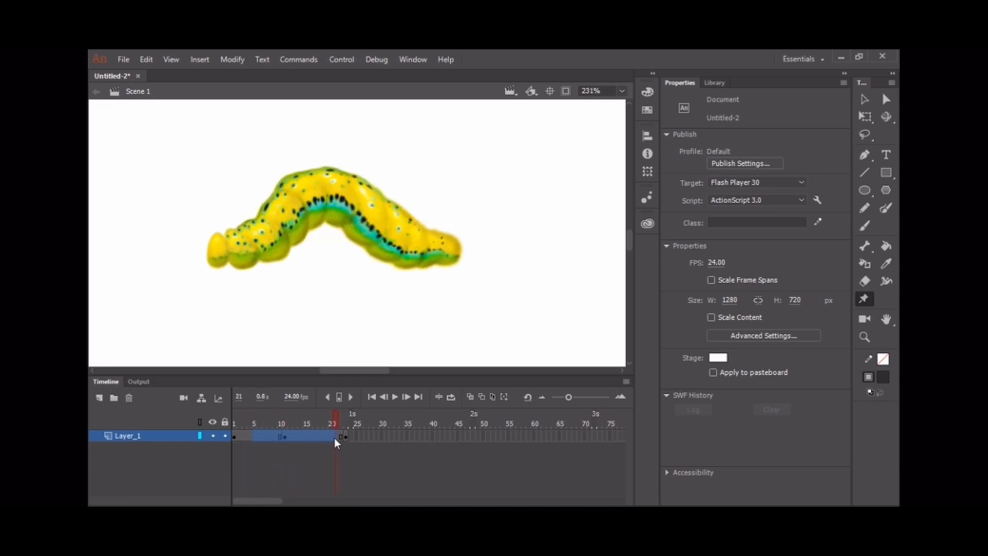
right_click(319, 438)
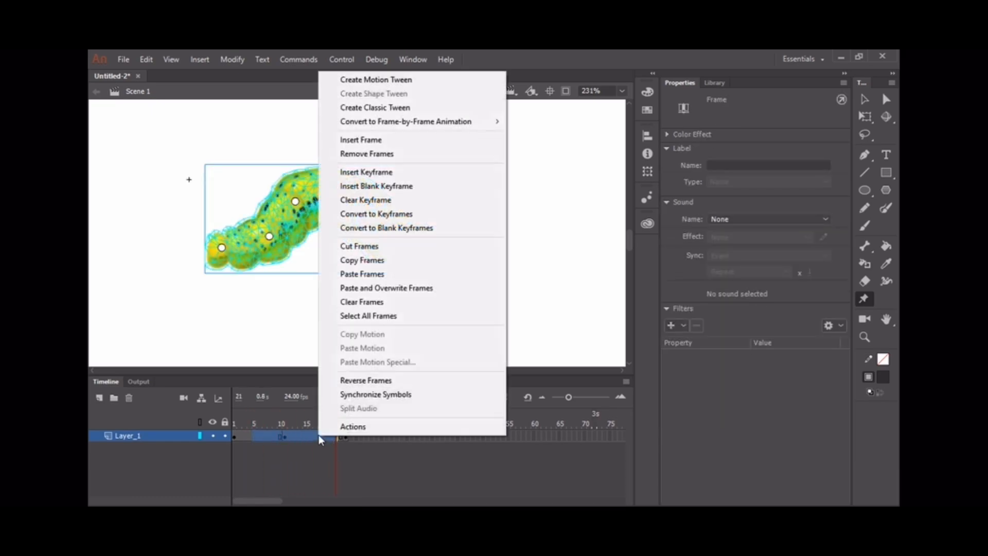
click(391, 108)
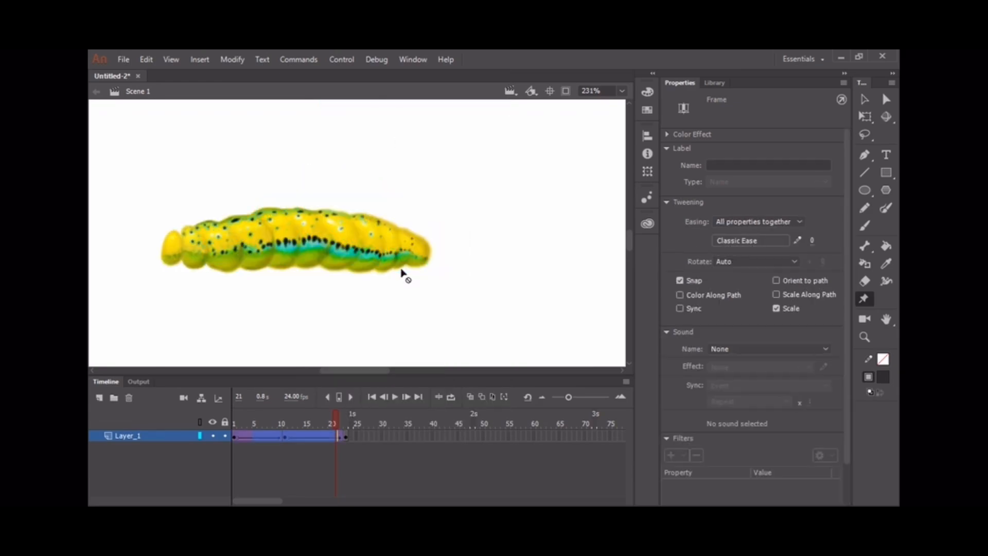
drag(323, 422, 367, 449)
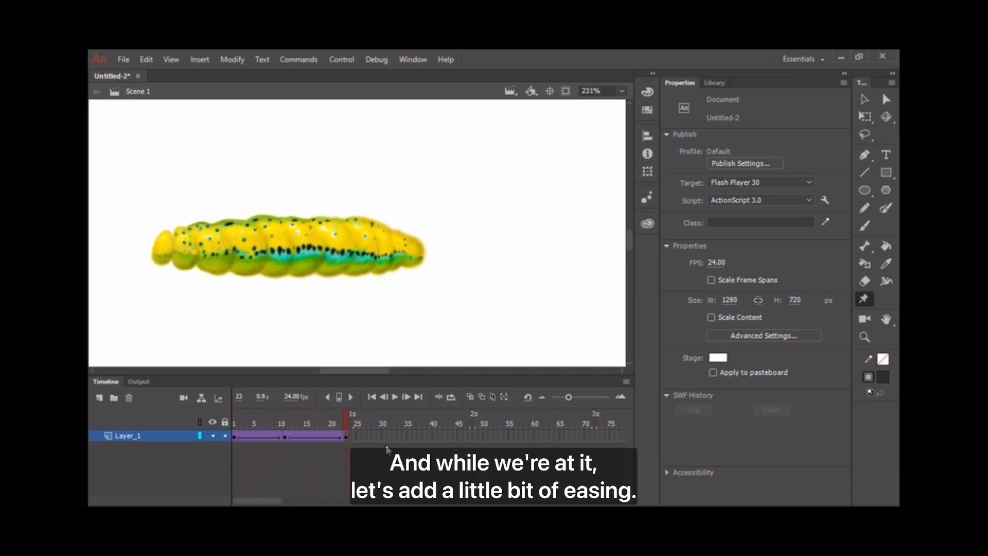
Apply a Quad Ease In Out easing to both classic tweens between frames 1 and 23 and scrub the timeline to check it
drag(263, 440, 336, 439)
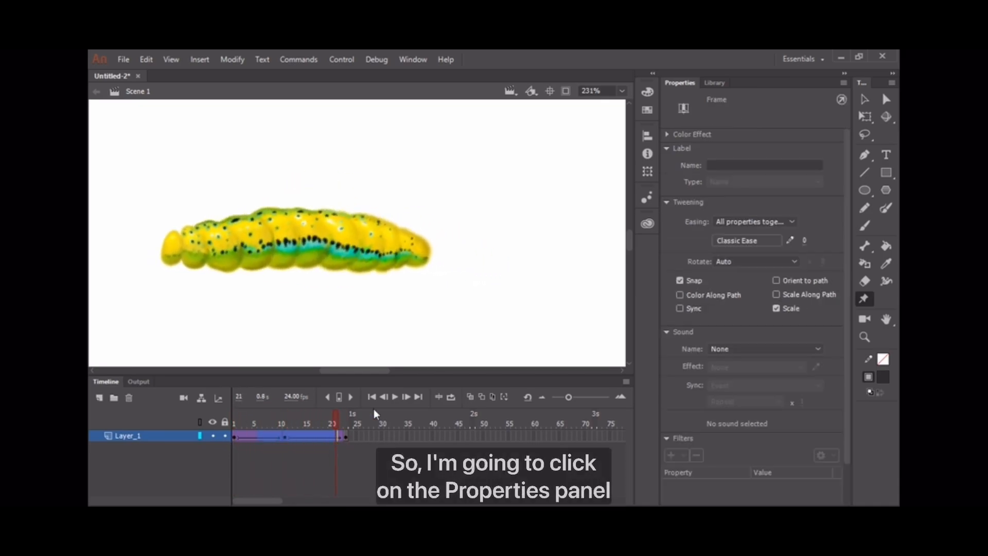
click(735, 240)
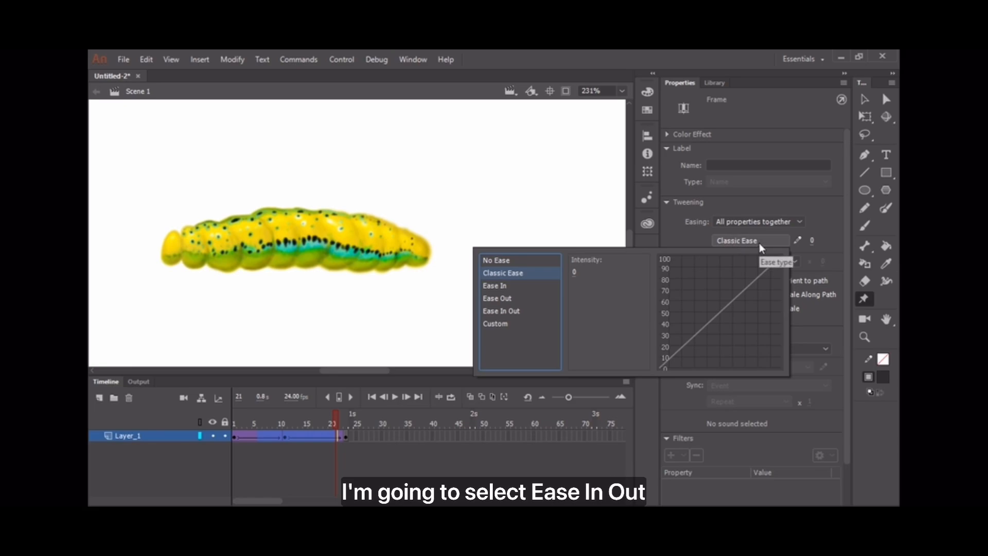
click(502, 310)
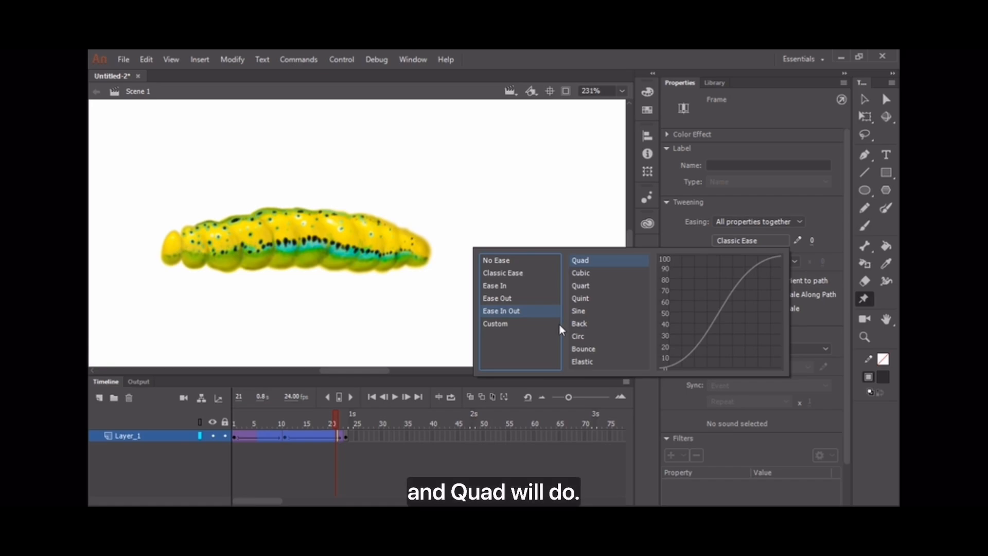
click(591, 260)
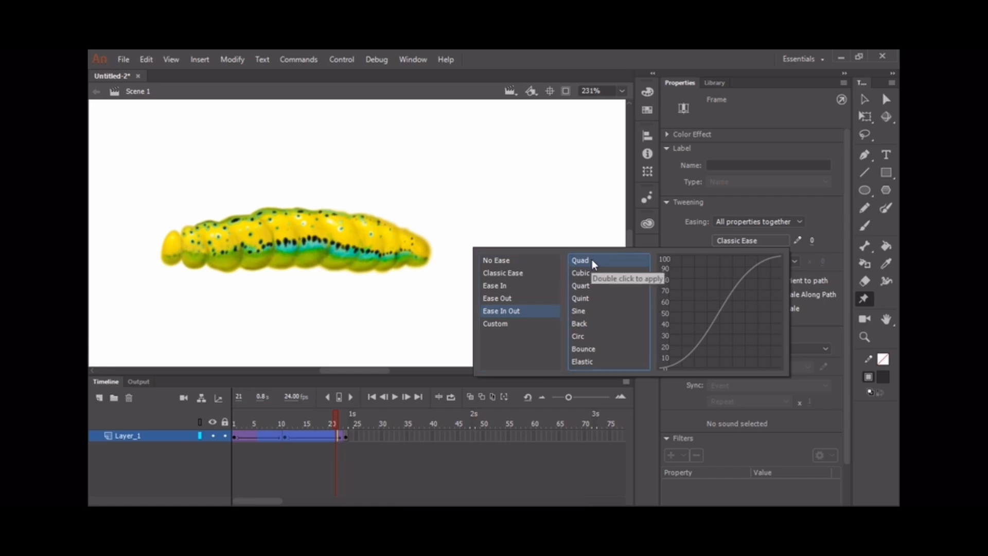
double_click(591, 261)
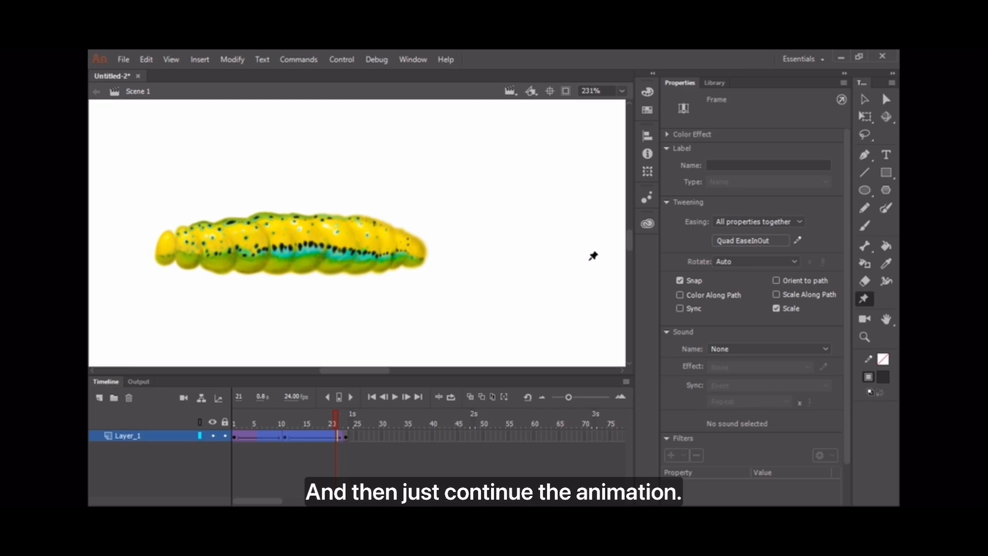
drag(295, 418, 352, 438)
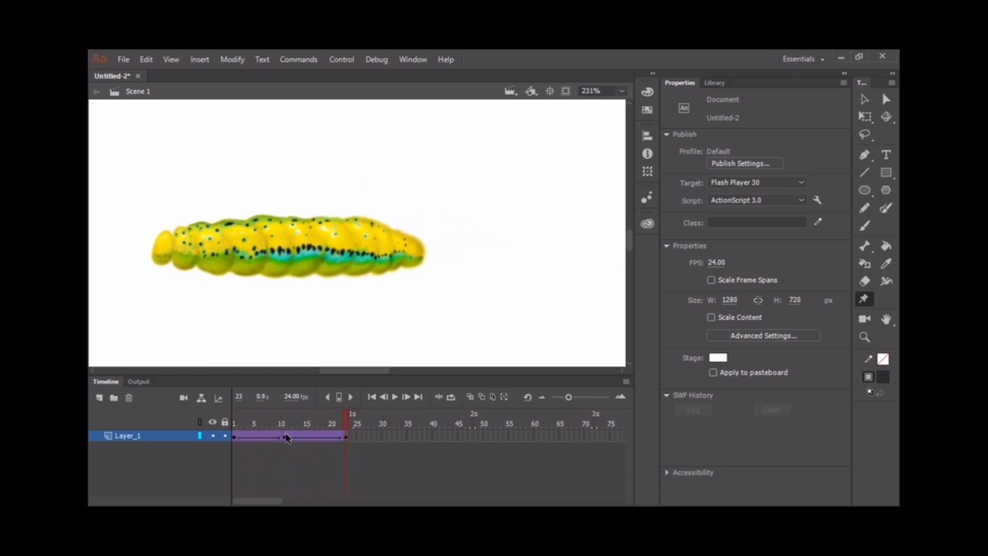
Insert a keyframe at frame 36, raise the worm's middle handles into a high arch and pull the two rear handles toward the head
click(411, 436)
key(F6)
drag(397, 294, 533, 307)
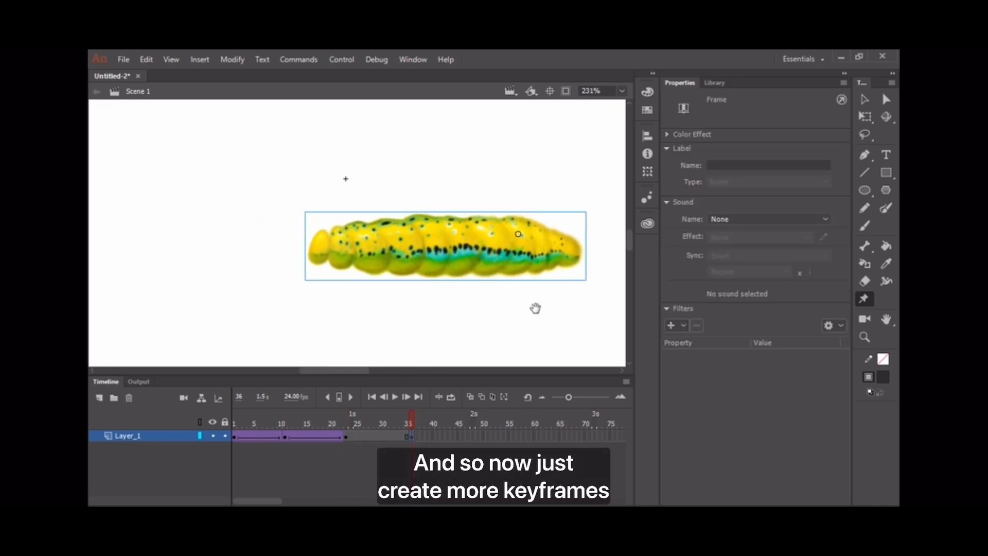
drag(369, 244, 355, 217)
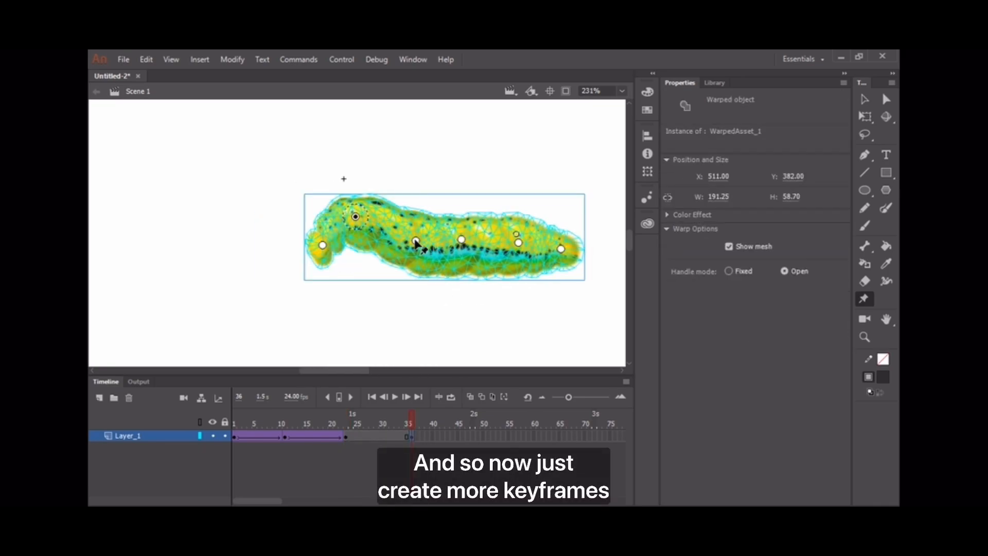
key(ctrl+z)
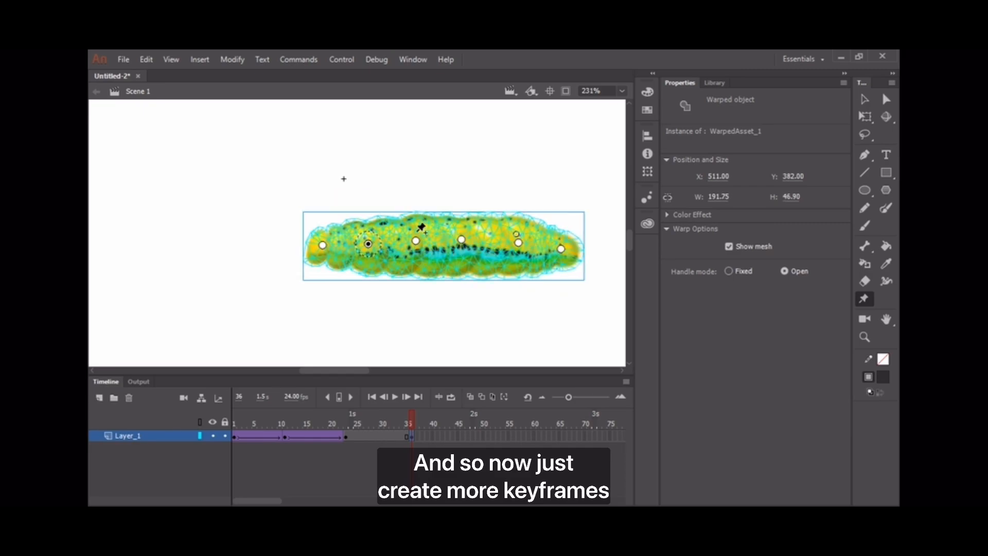
drag(369, 245, 395, 196)
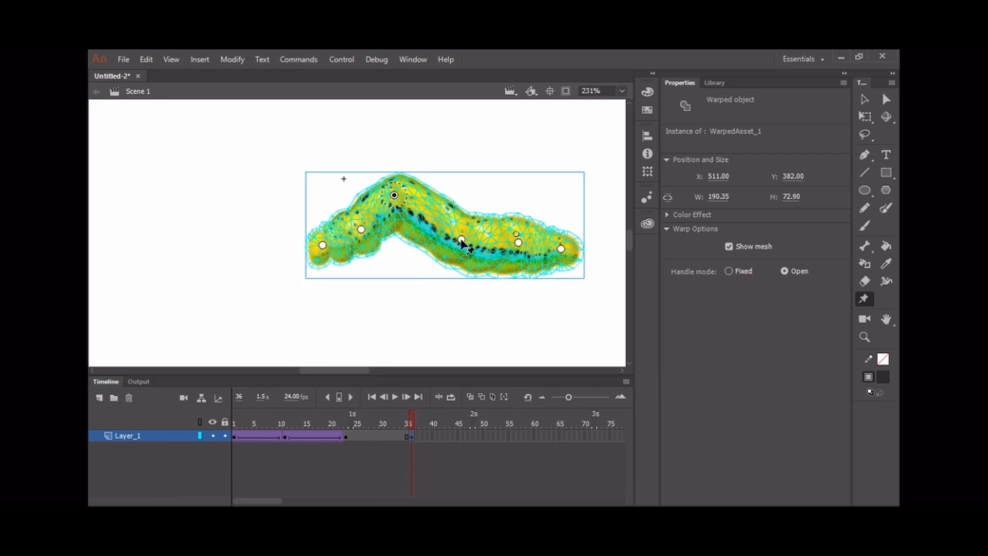
drag(462, 240, 440, 184)
drag(519, 243, 469, 241)
drag(561, 249, 514, 243)
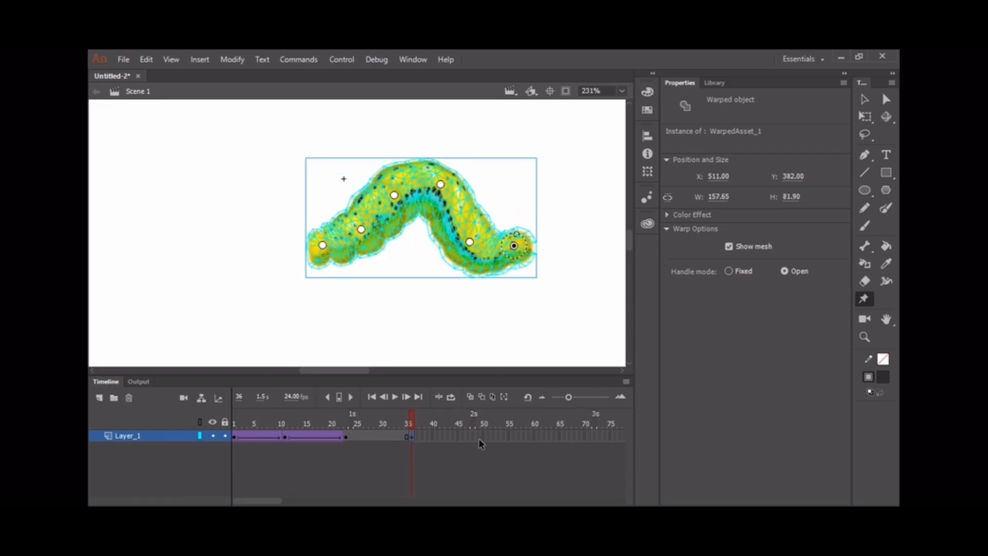
Insert a keyframe at frame 50, stretch the head end forward, flatten the arch and space the handles evenly along the worm
click(484, 435)
key(F6)
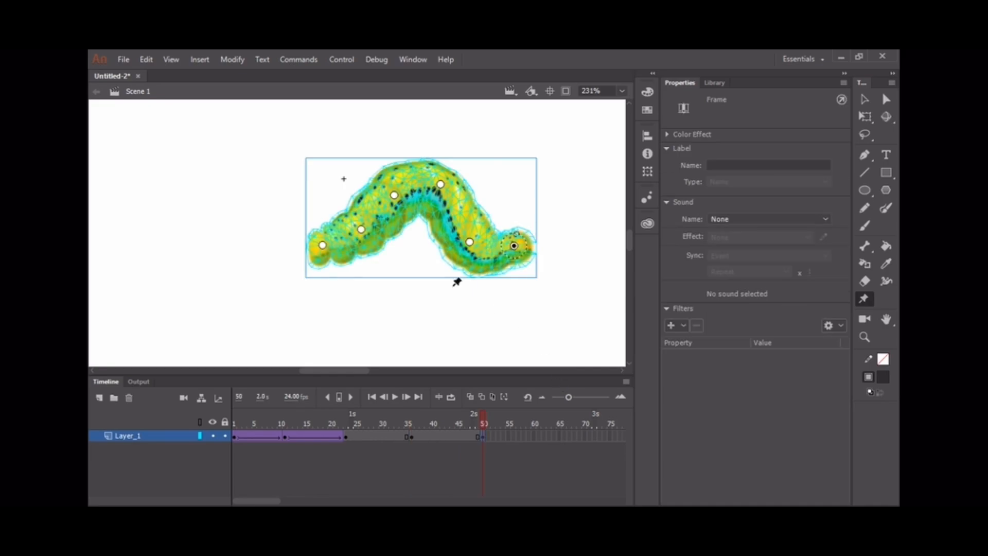
drag(324, 246, 271, 245)
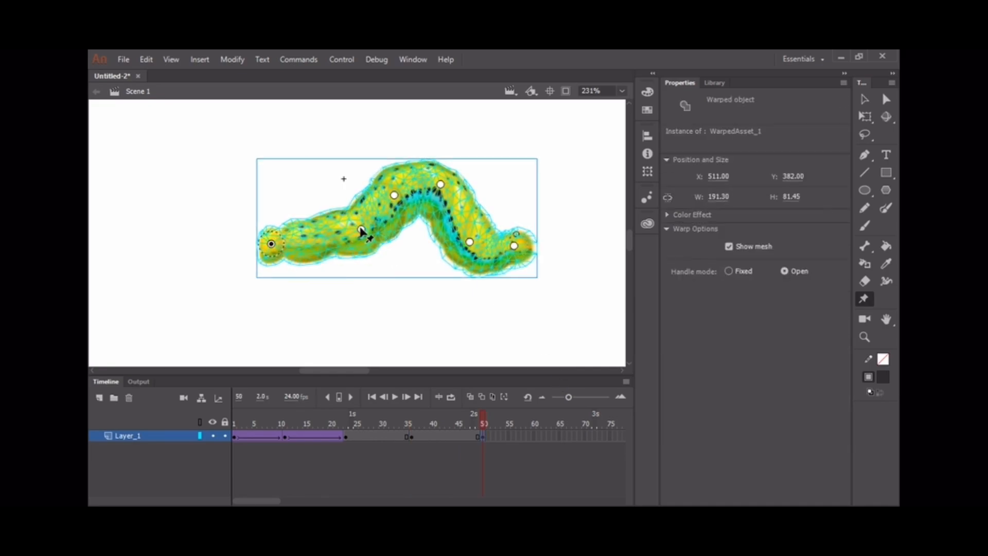
drag(361, 229, 319, 241)
drag(394, 195, 362, 237)
drag(441, 185, 405, 236)
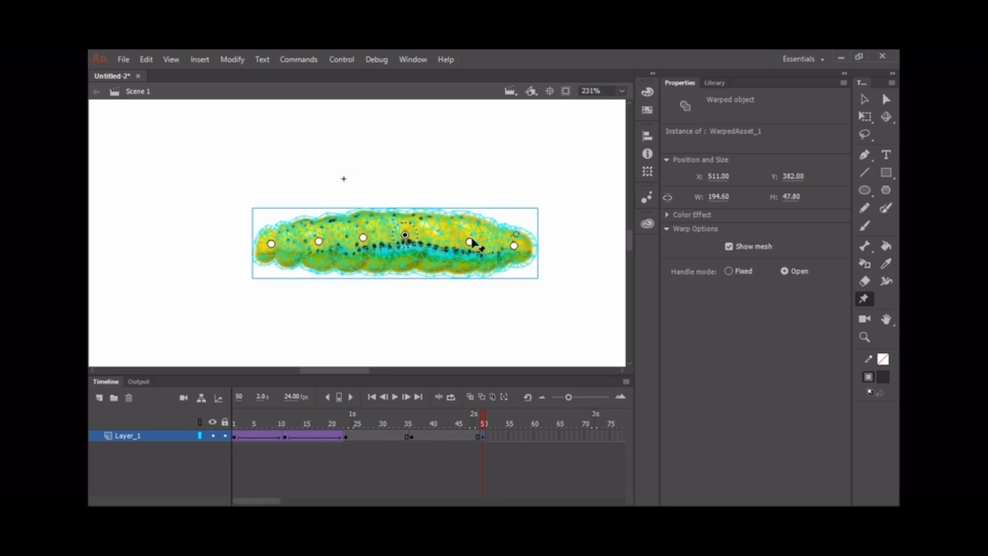
drag(469, 242, 449, 239)
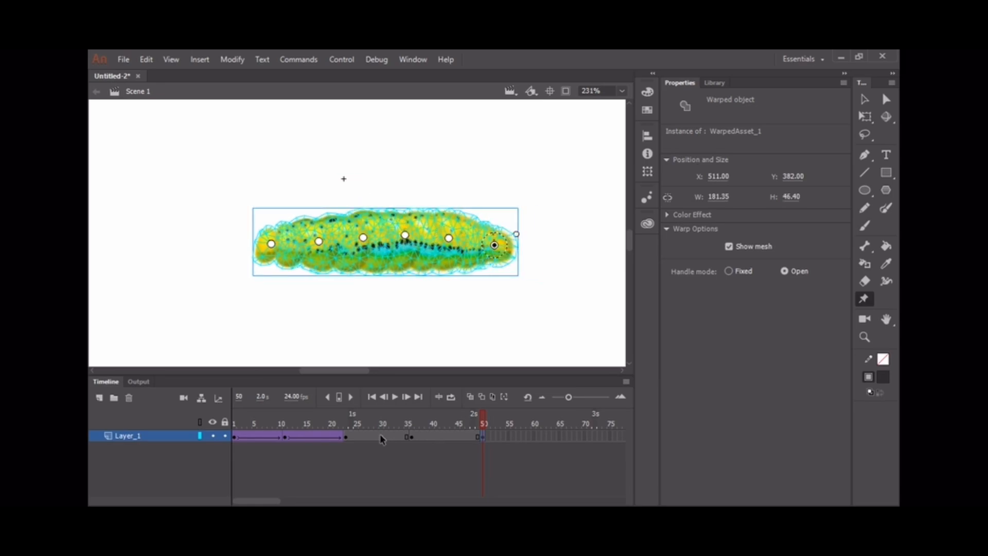
Create a classic tween across both spans between frames 23 and 50
drag(380, 436, 453, 437)
right_click(444, 437)
click(496, 109)
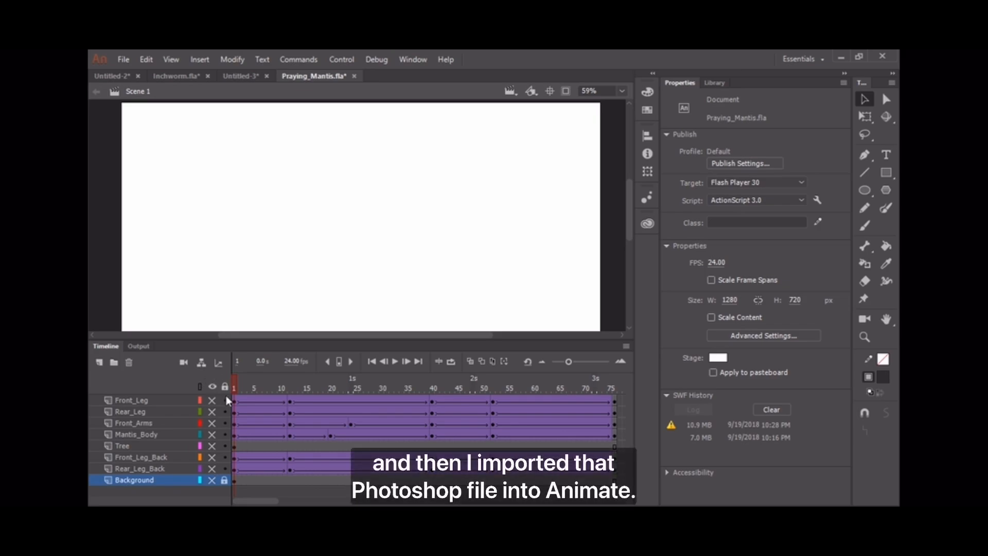
Show the Rear_Leg_Back, Front_Leg_Back, Mantis_Body, Front_Arms, Rear_Leg and Front_Leg layers of the praying mantis
click(212, 469)
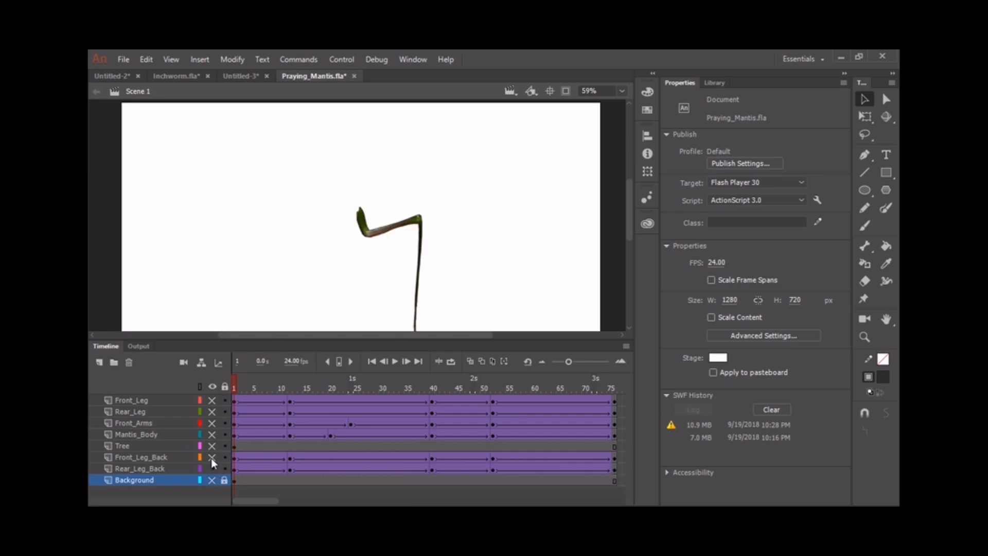
click(212, 457)
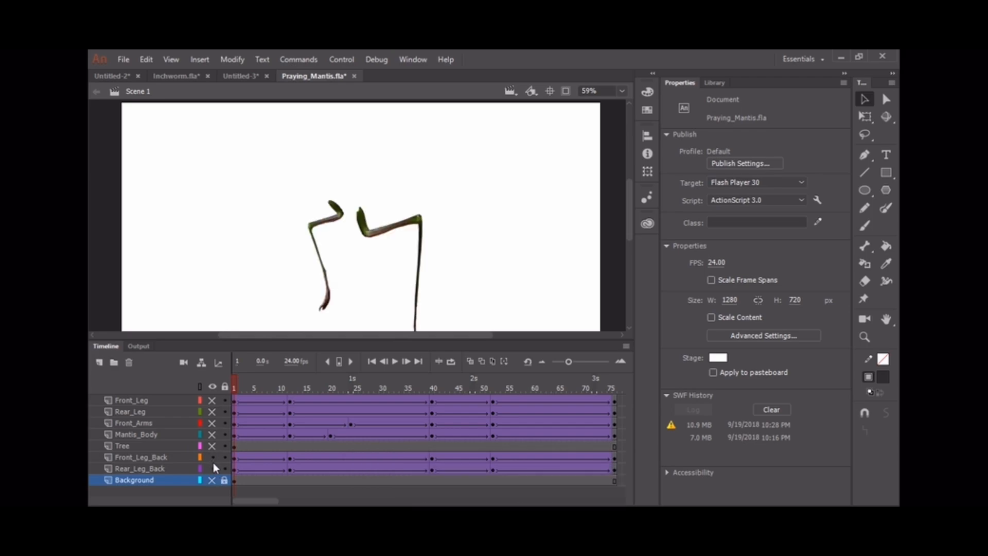
click(212, 435)
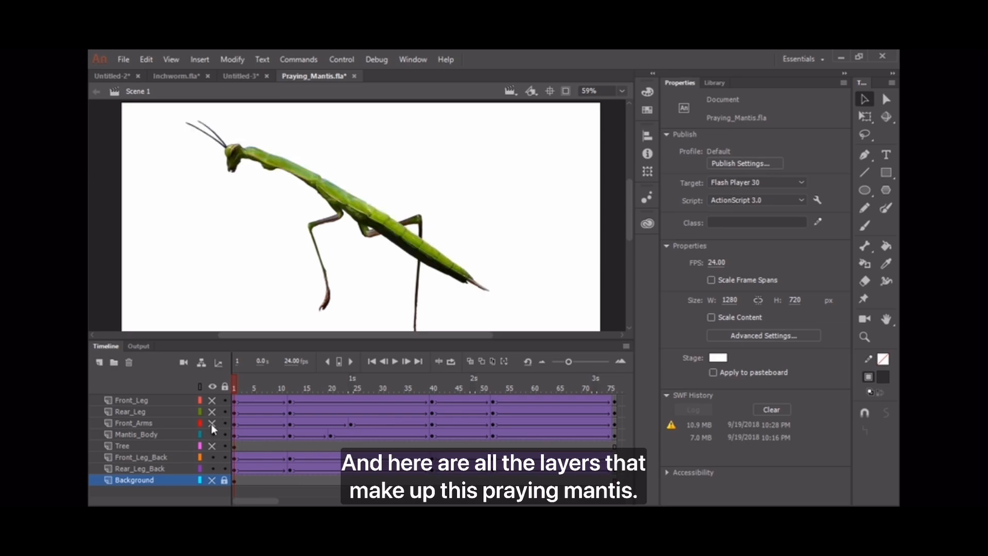
click(212, 423)
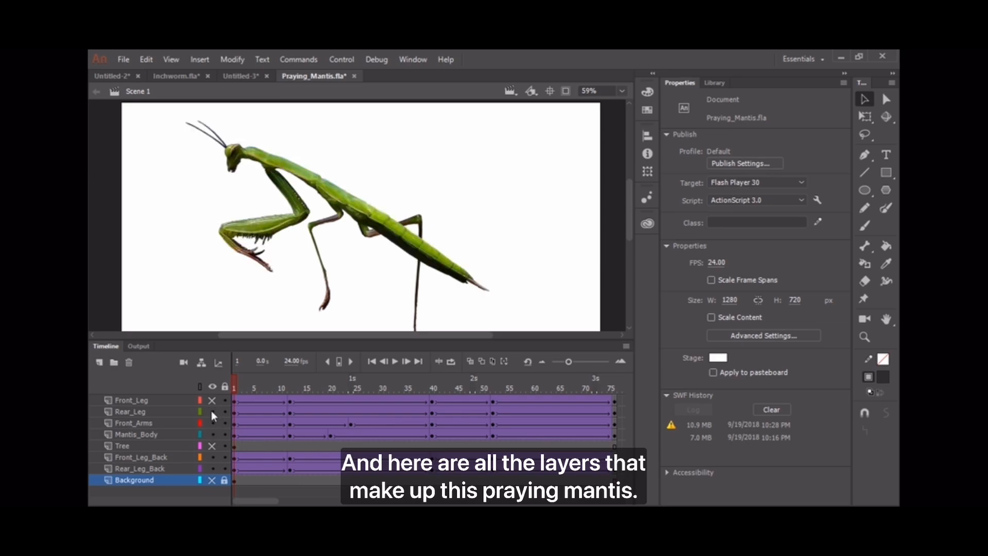
click(211, 411)
click(211, 400)
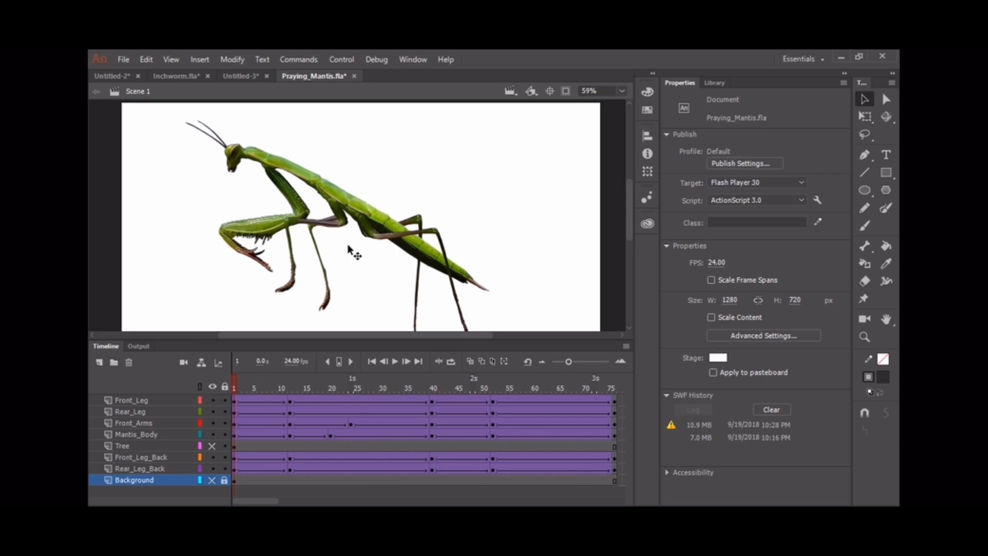
Examine the Asset Warp handles on the mantis's body, front arms and rear leg, and scrub through the animation
click(865, 299)
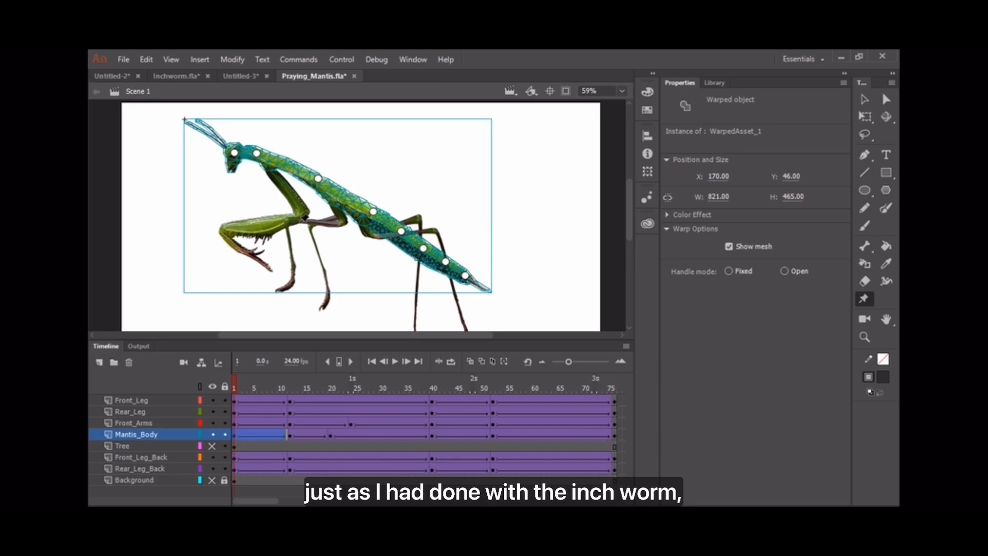
click(265, 222)
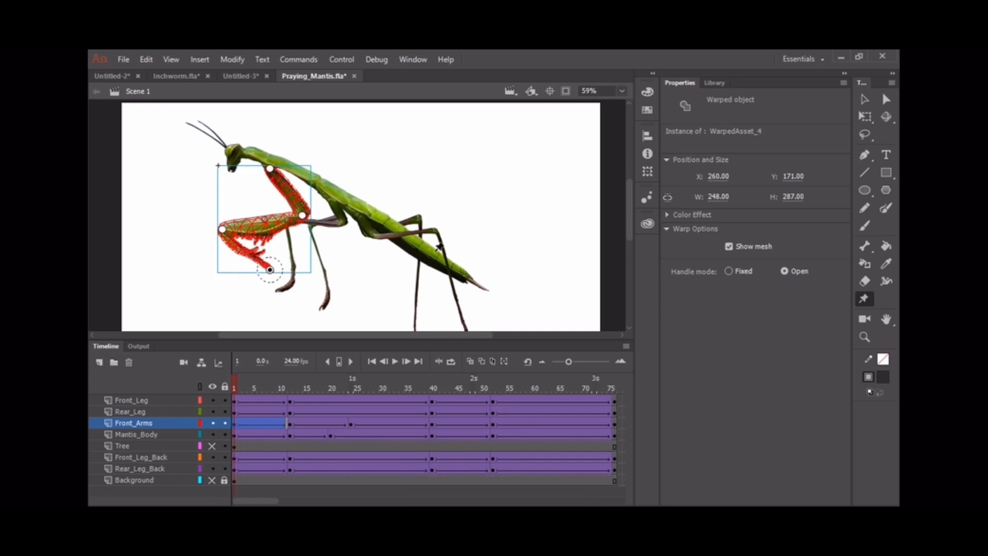
click(435, 225)
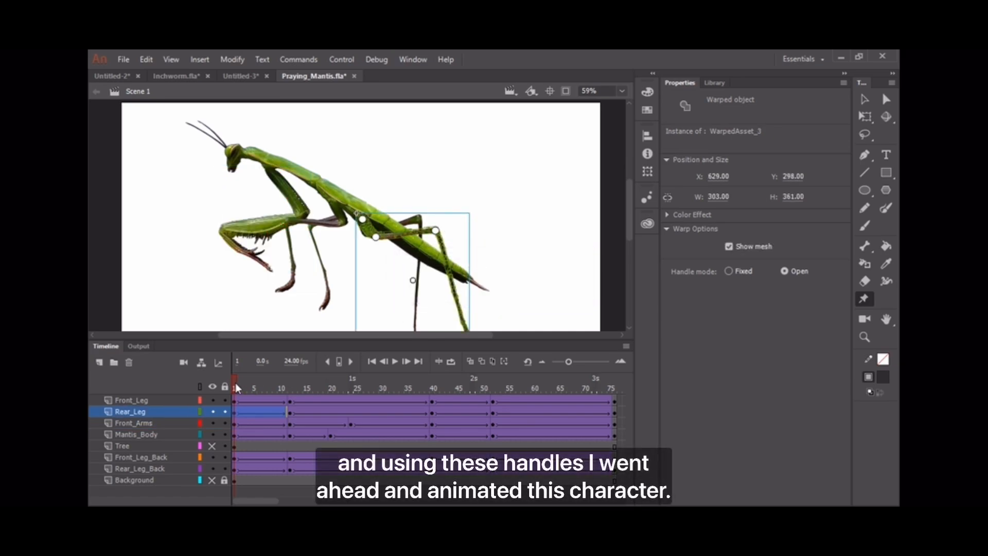
drag(236, 385, 583, 384)
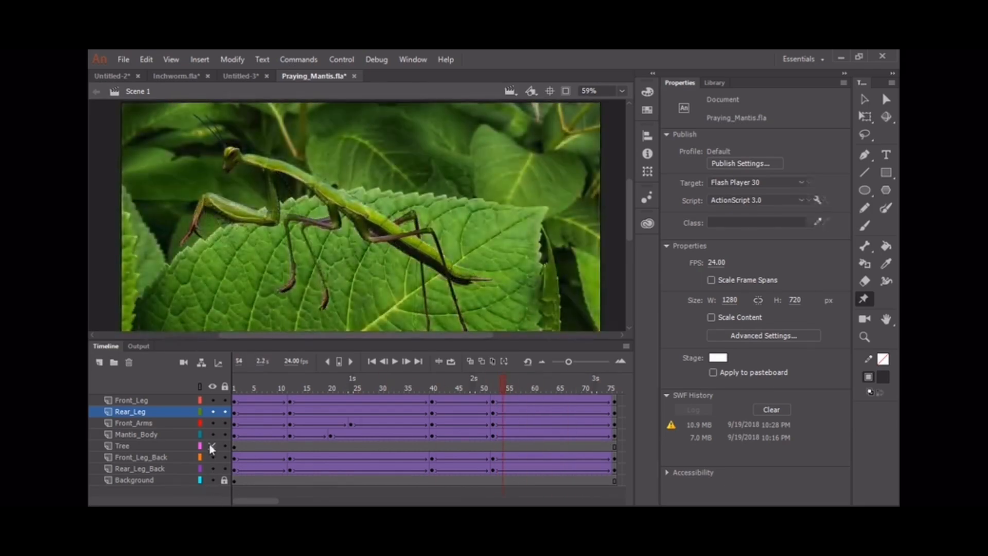
Show the Tree layer, scrub through the mantis animation within the scene and play it
click(211, 446)
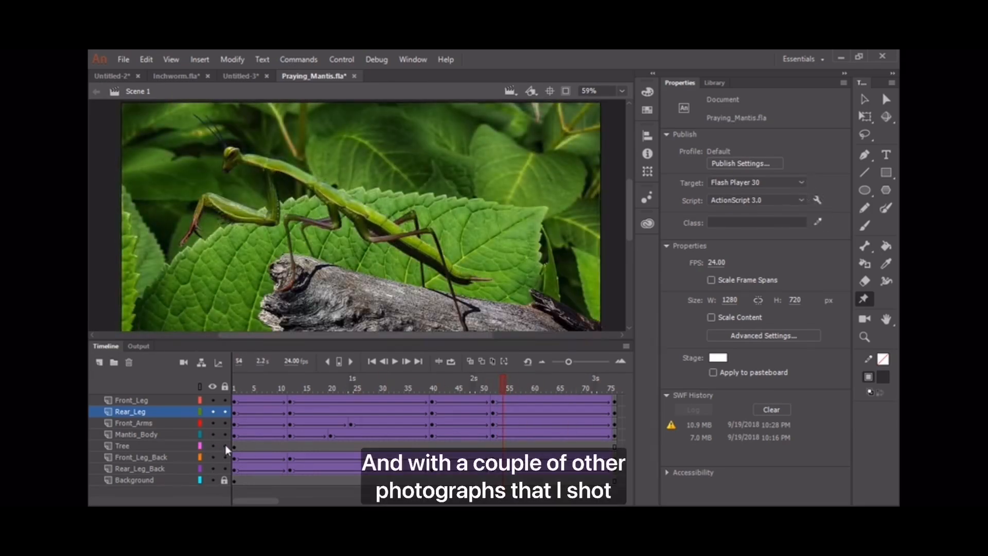
drag(262, 384, 333, 393)
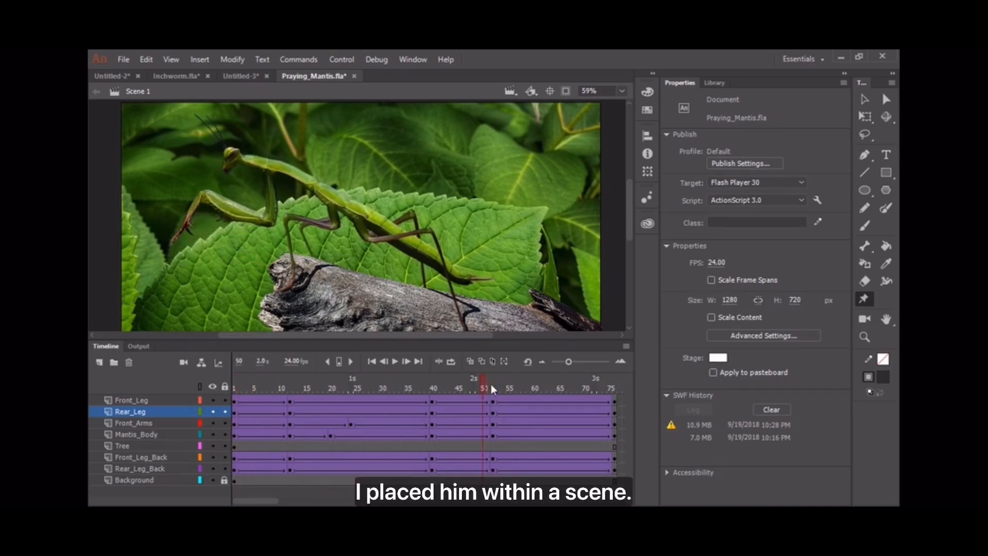
drag(525, 384, 558, 384)
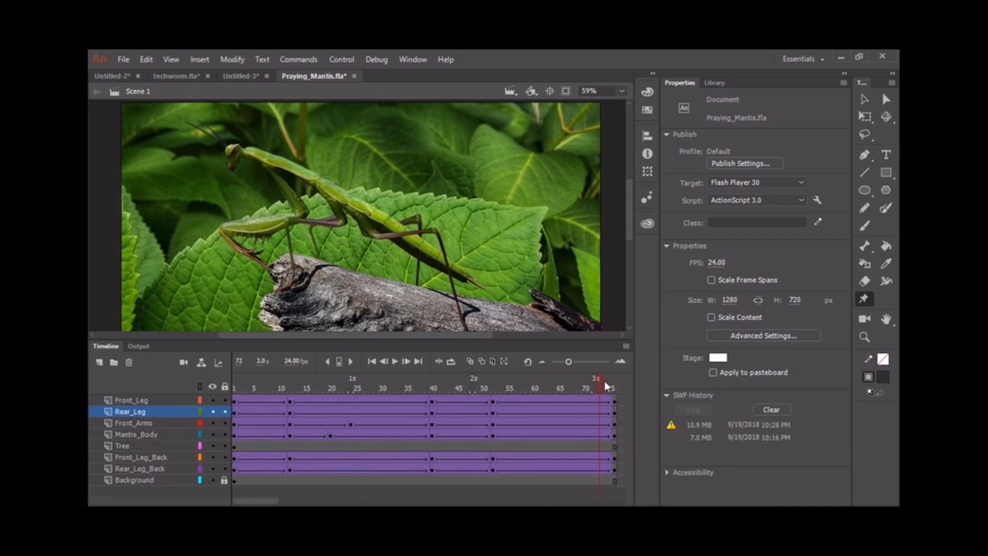
drag(620, 380, 498, 385)
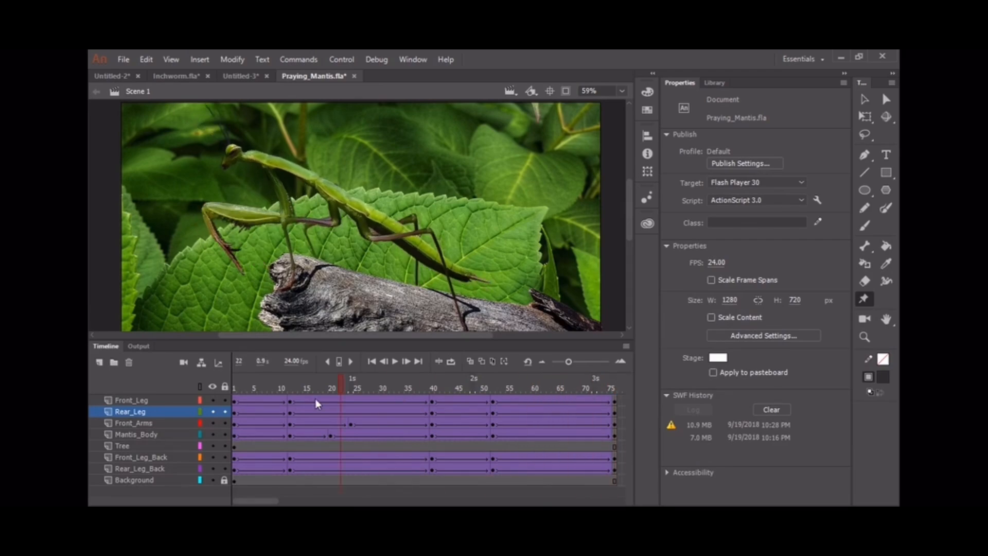
key(Return)
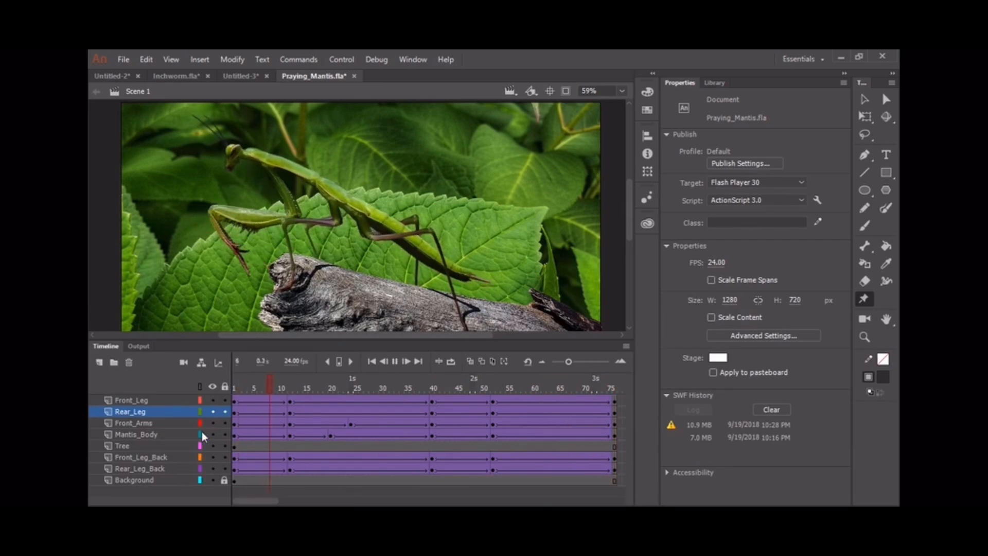